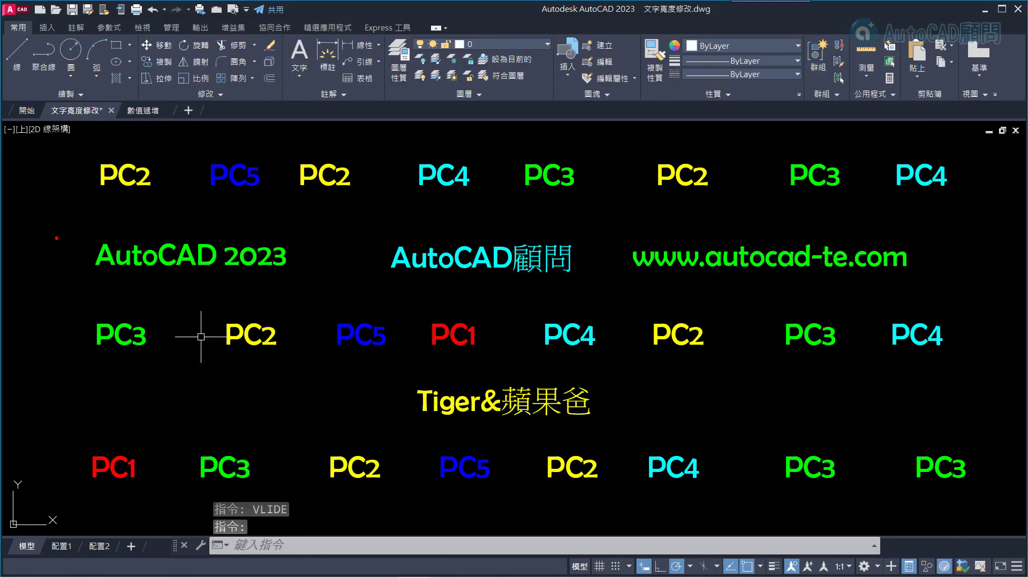
Widen all 28 texts to a width factor of 1.3 with CHANGEFONTWIDTH
text(changefontwidth)
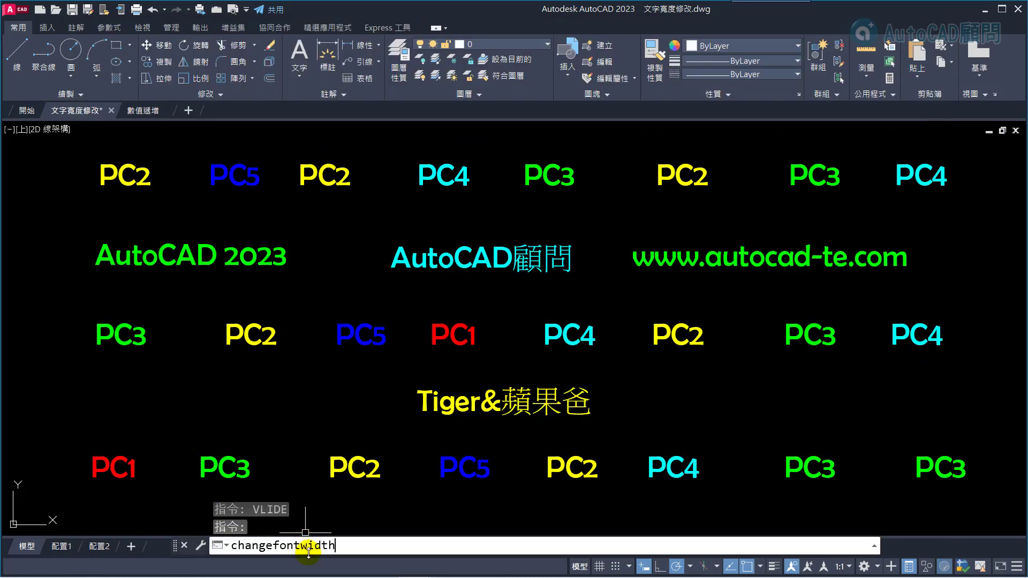
key(Return)
click(959, 517)
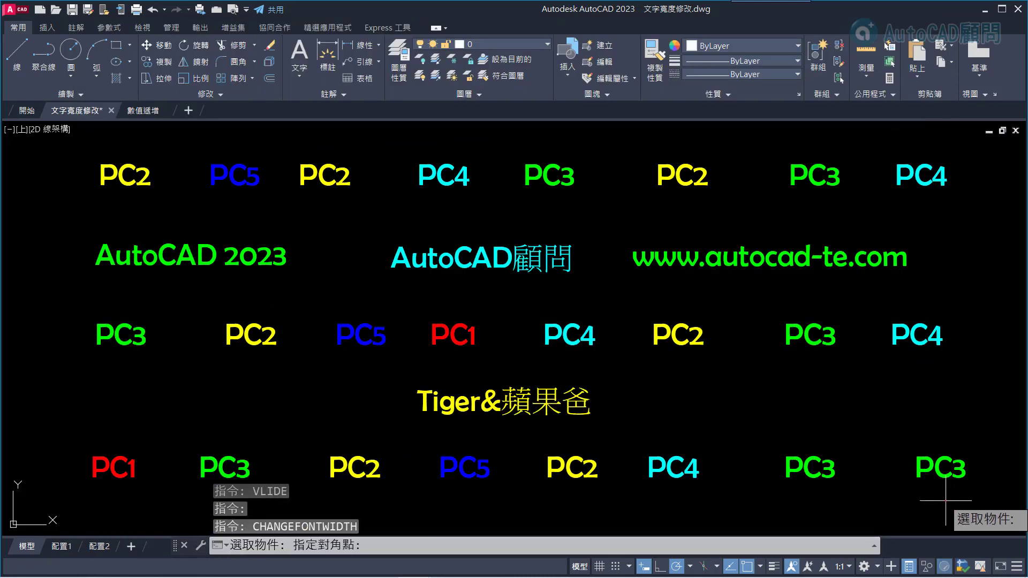
click(93, 157)
key(Return)
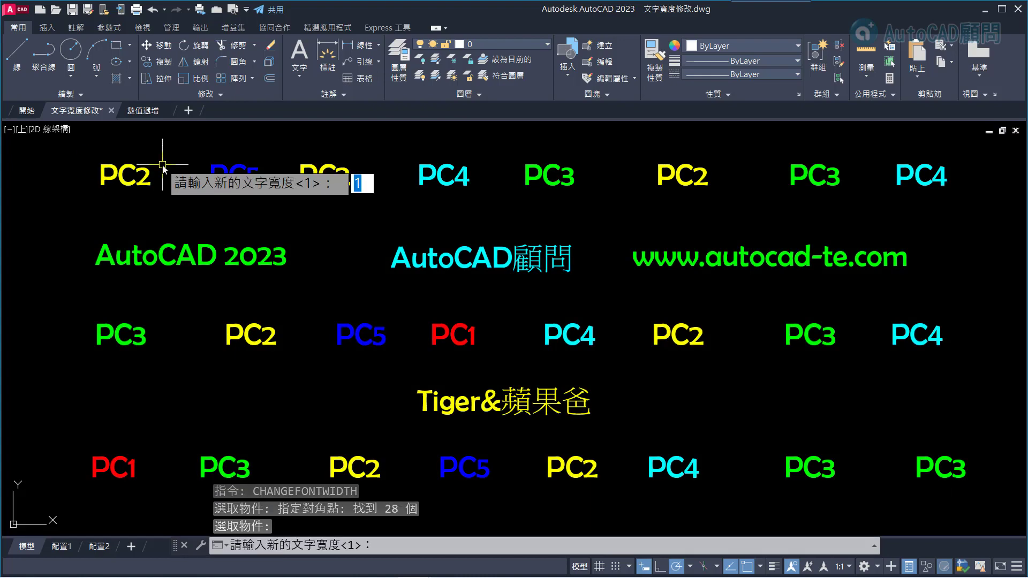
text(1.3)
key(Return)
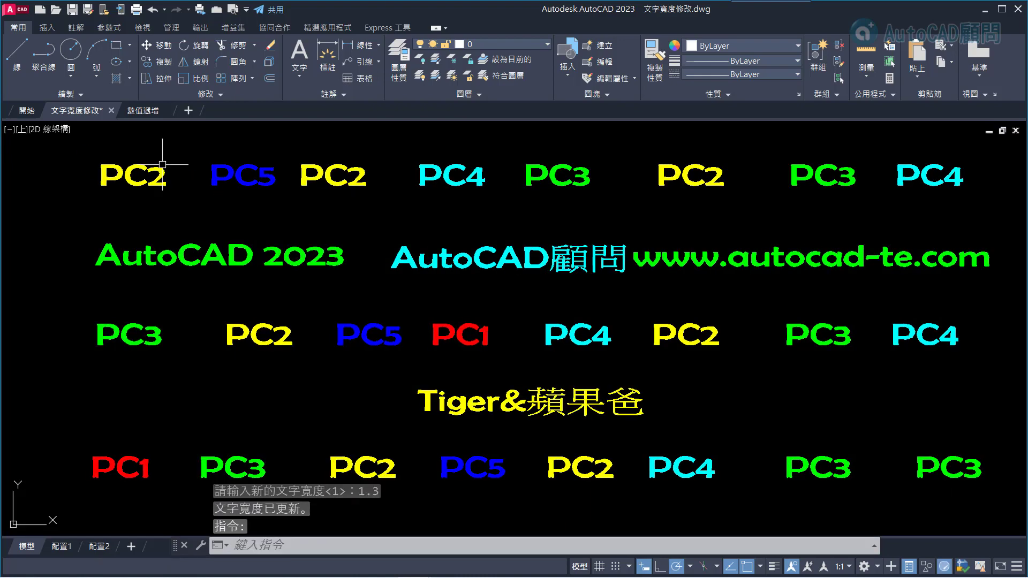
Rerun CHANGEFONTWIDTH and window-select all 28 texts again
key(Return)
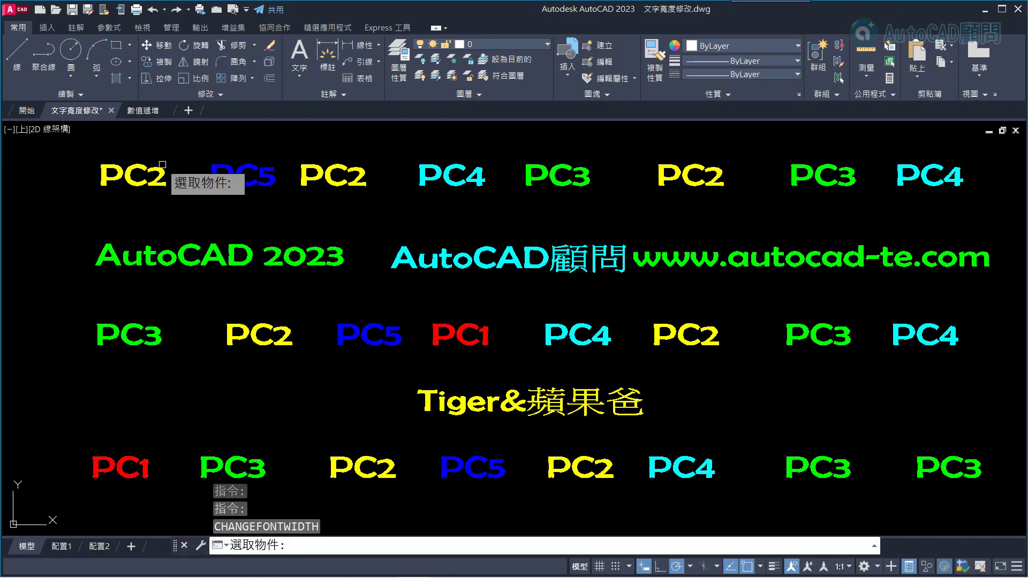
click(64, 132)
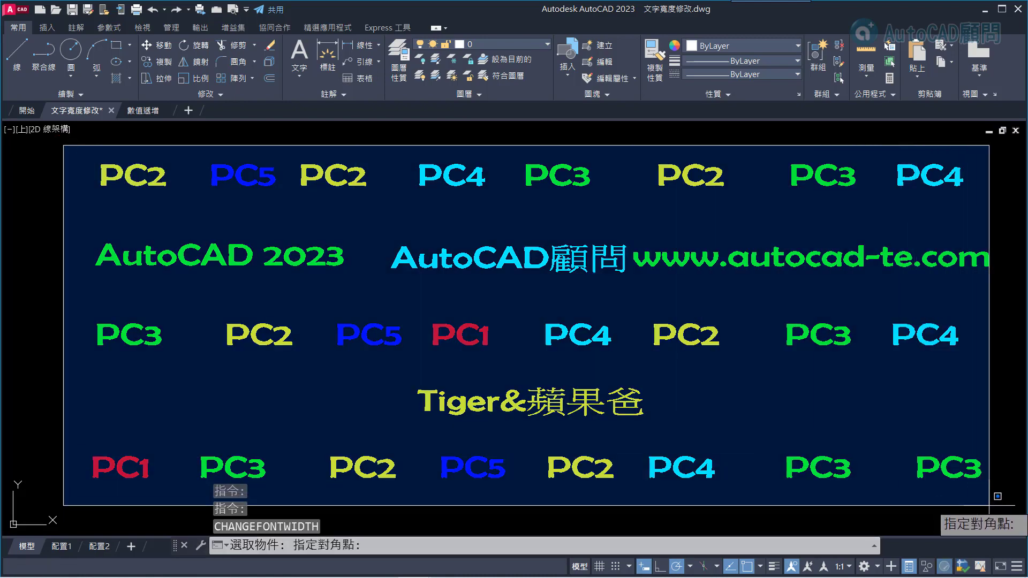
click(998, 506)
key(Return)
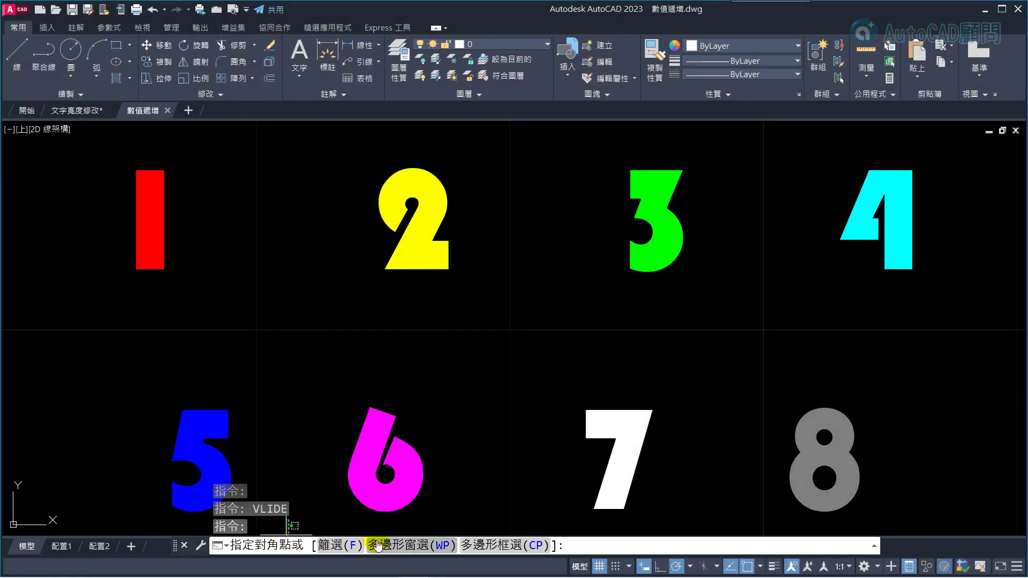
Increment all eight numbers by 1 with INCREMENT-NUMBERS
key(Escape)
text(INCREMENT-NUMBERS)
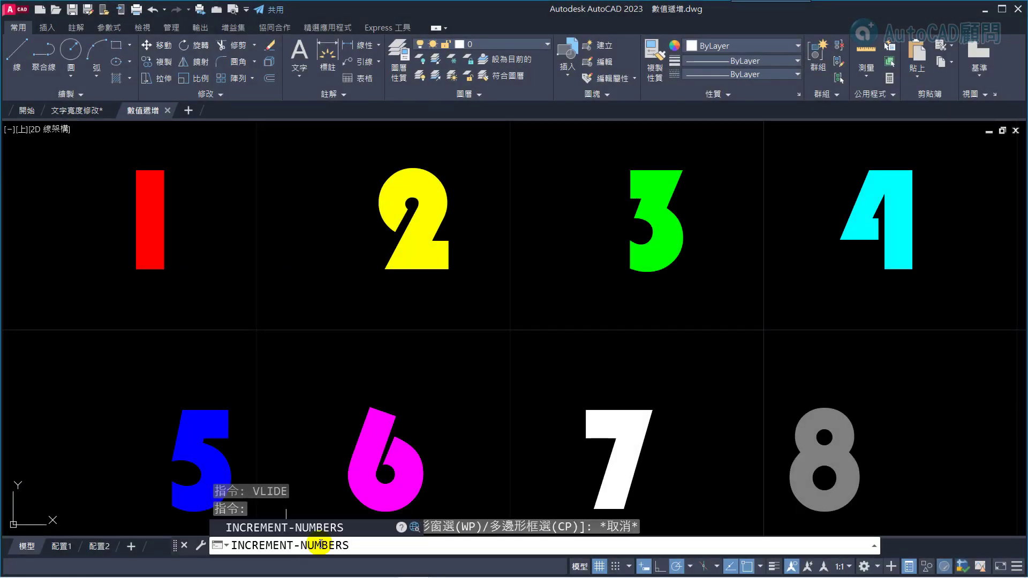
key(Return)
click(919, 493)
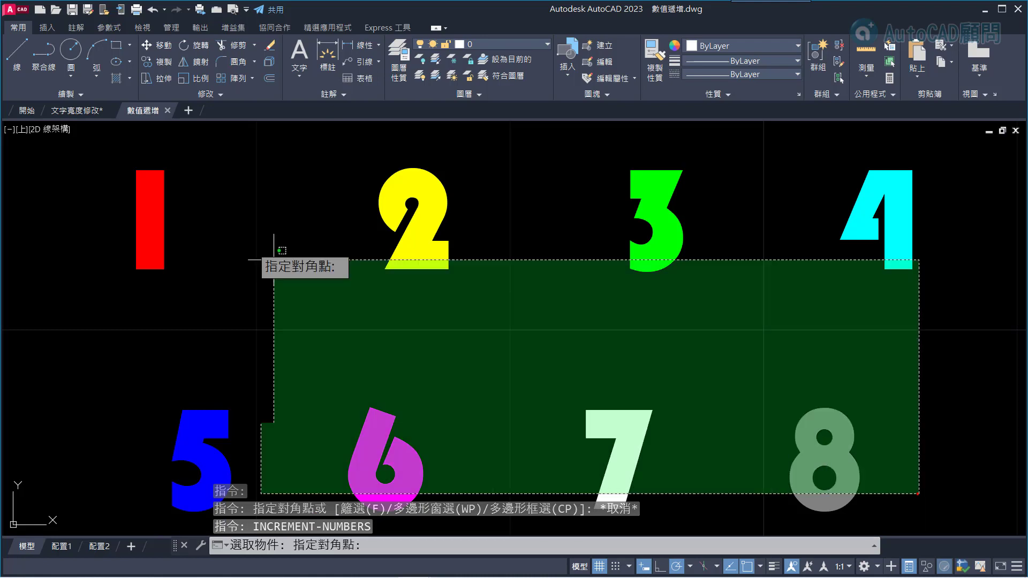
click(274, 261)
key(Return)
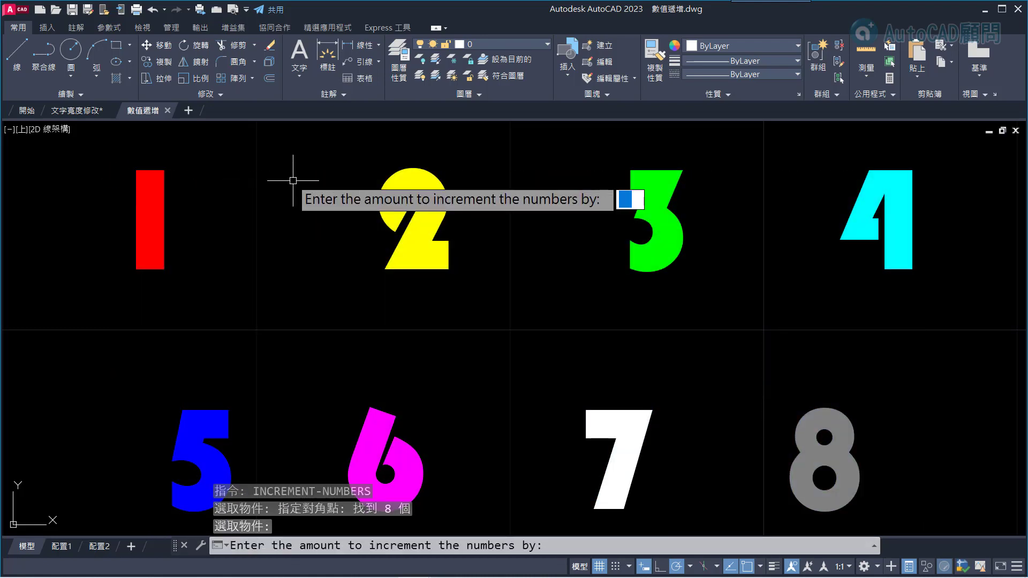
text(1)
key(Return)
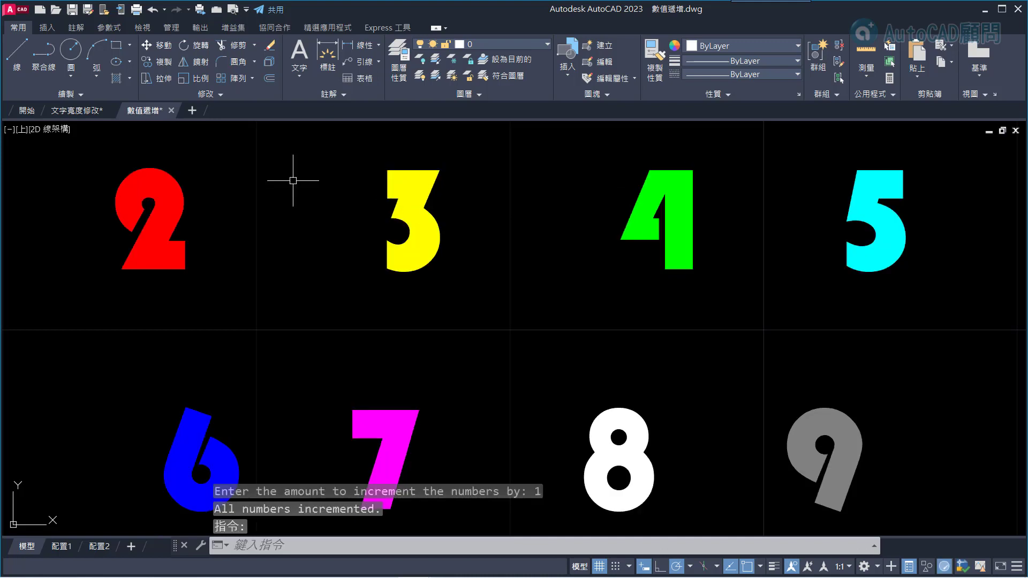
Rerun INCREMENT-NUMBERS on the eight numbers and enter an increment of -2
key(Return)
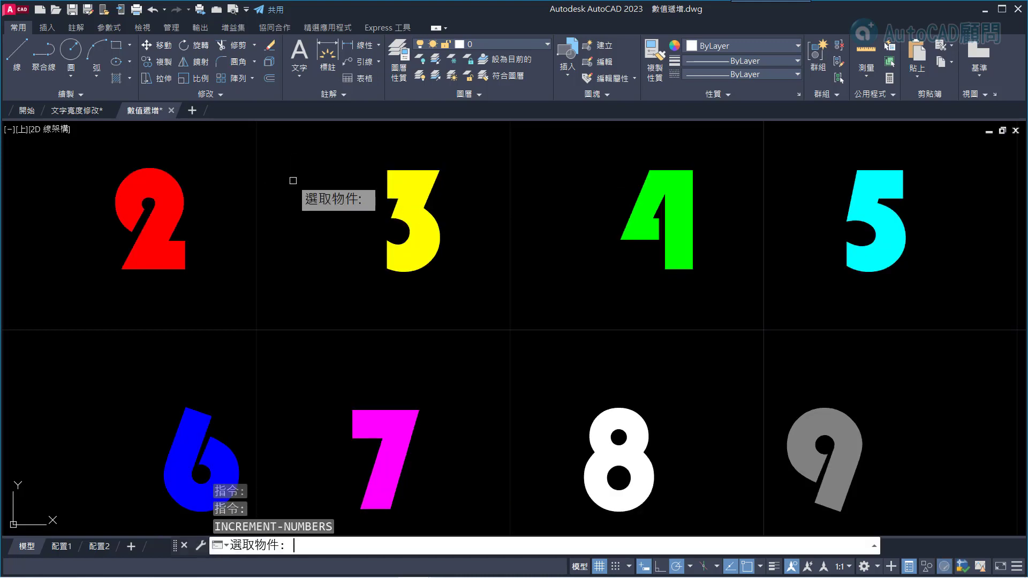
click(884, 475)
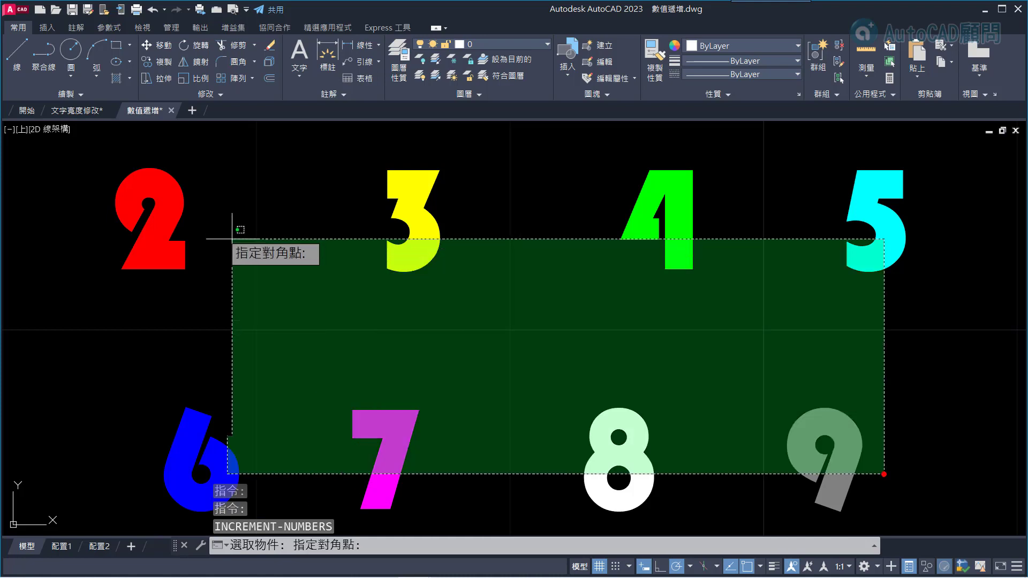
click(236, 223)
key(Return)
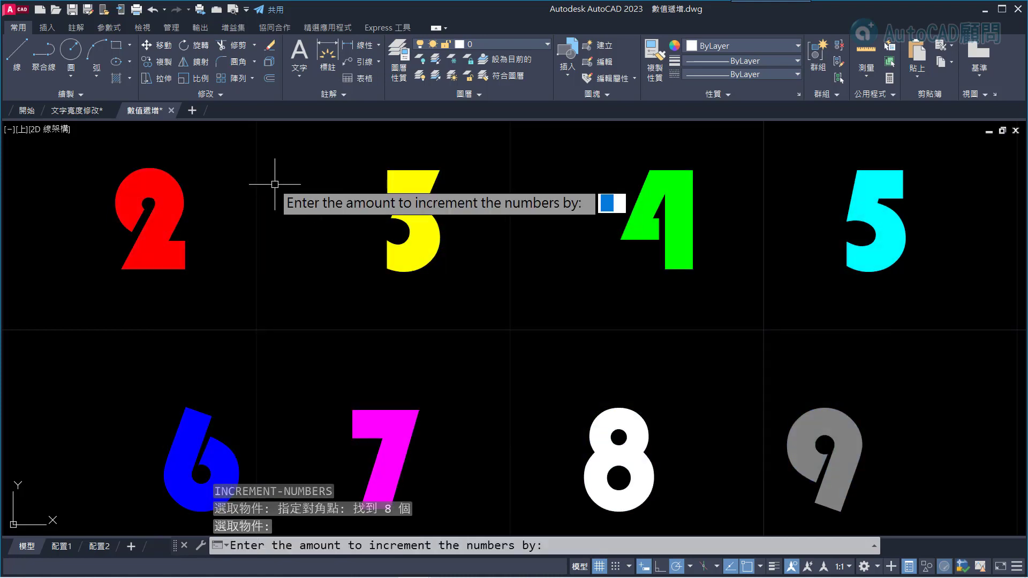
text(-2)
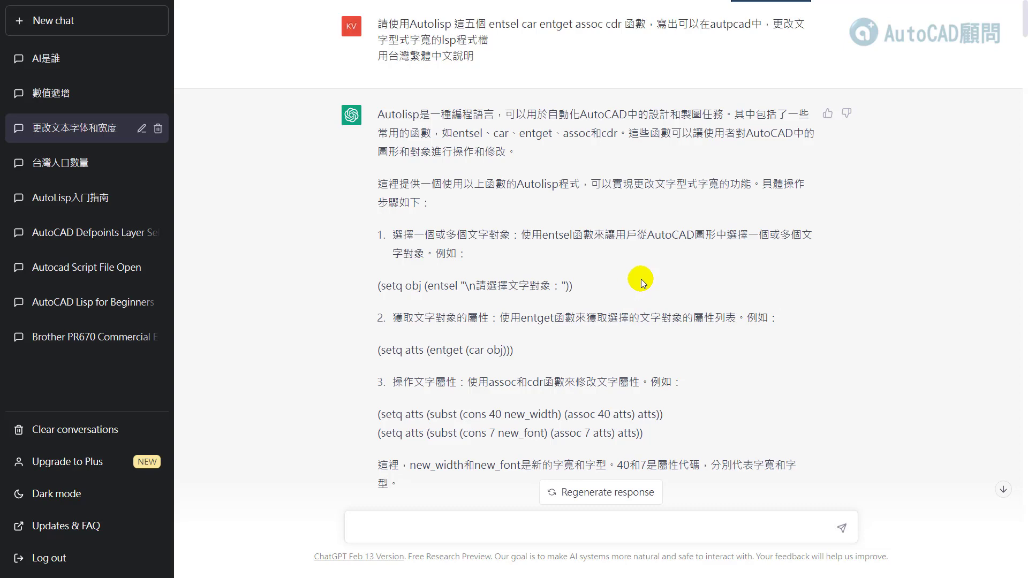
Select the revised ssget-based changefontwidth code listing in ChatGPT
scroll(683, 280, down, 1)
scroll(677, 279, up, 1)
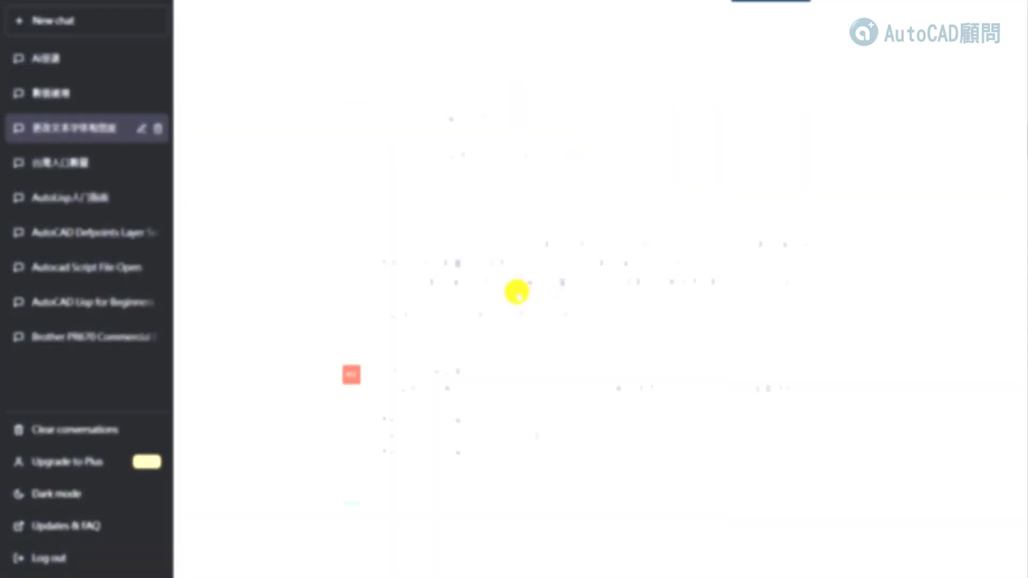
scroll(499, 295, up, 2)
scroll(499, 294, up, 1)
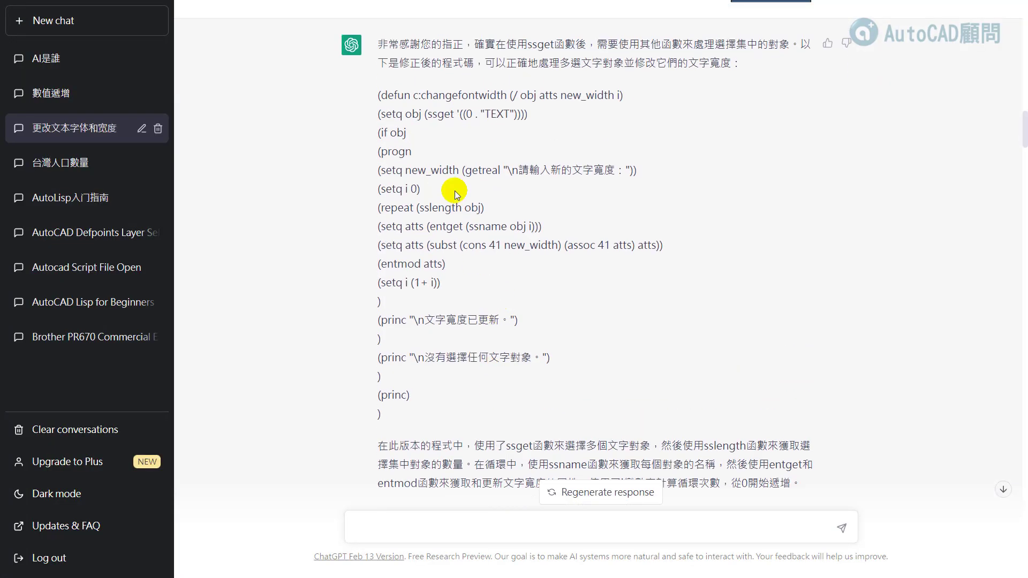
drag(377, 95, 406, 381)
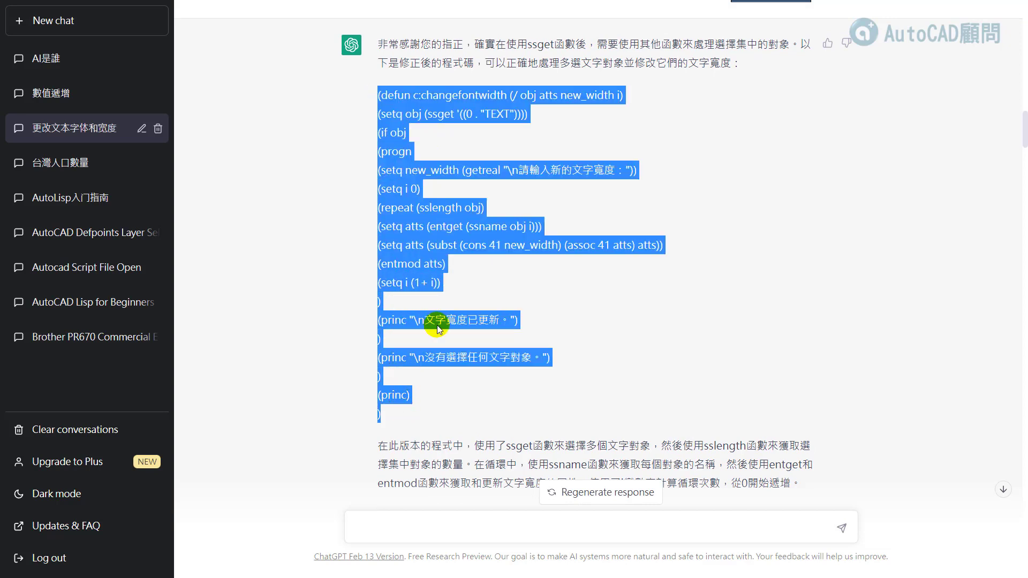
Open the Visual LISP editor in AutoCAD with VL
key(alt+Tab)
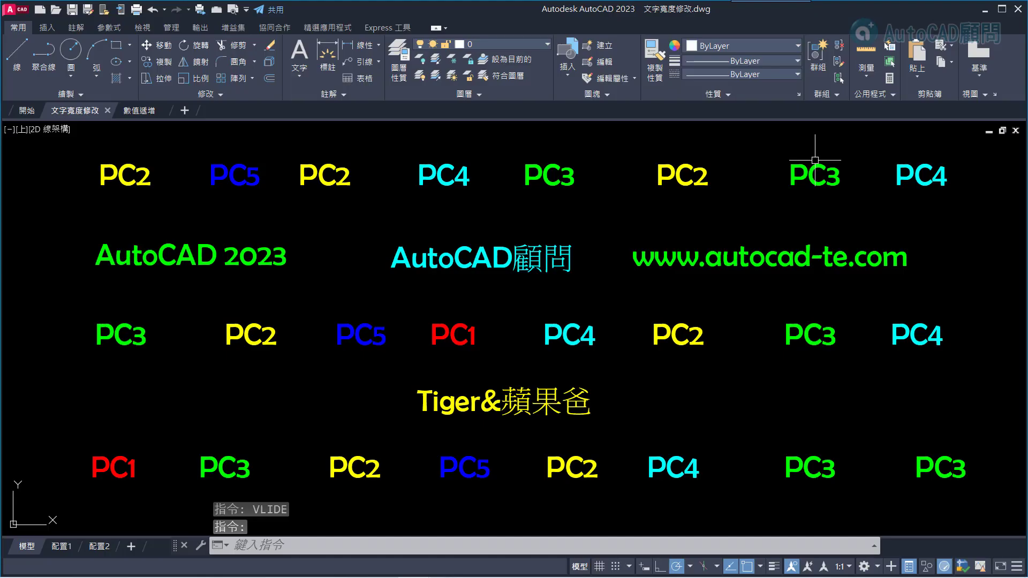
text(VL)
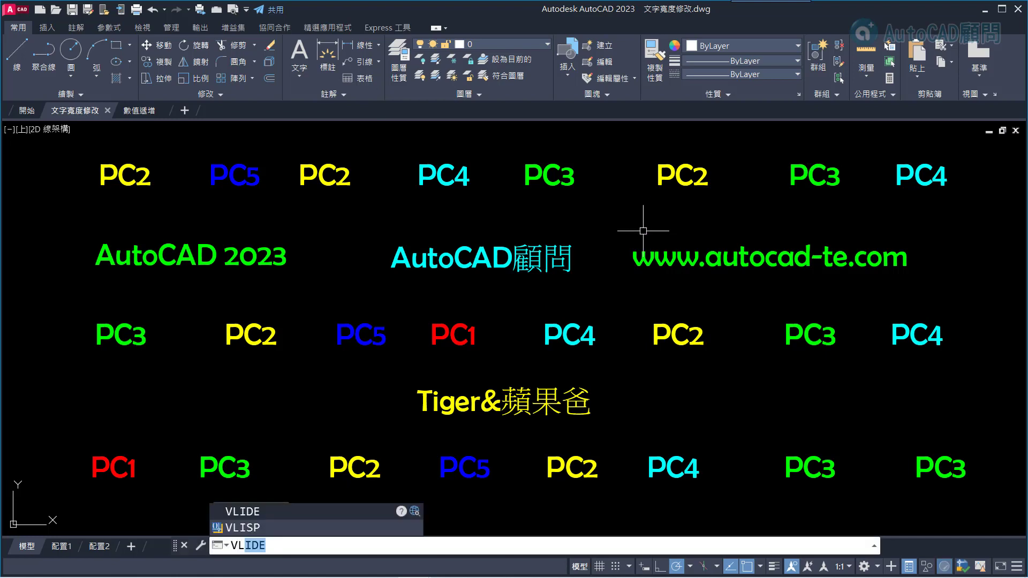
key(Return)
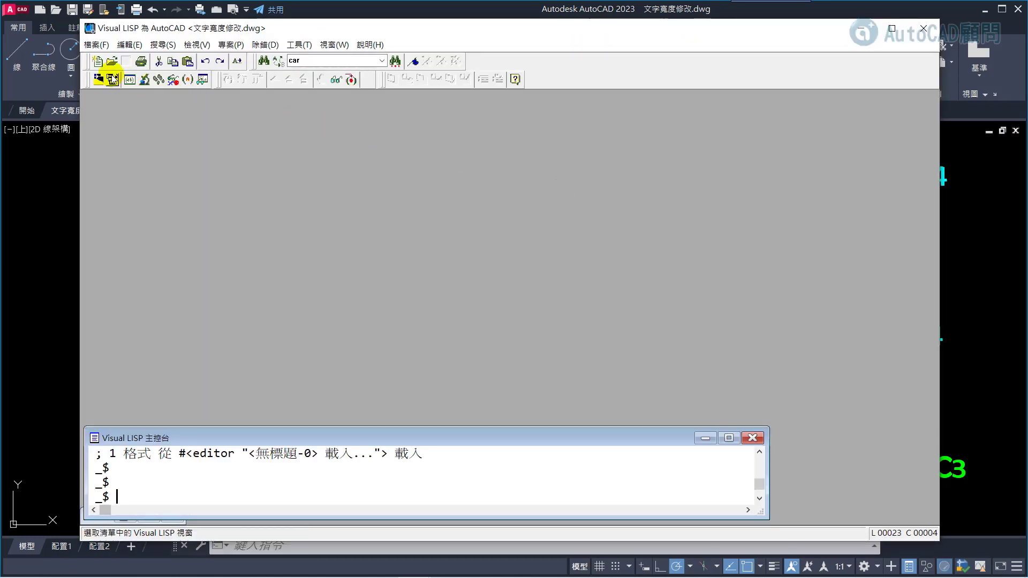
Paste the changefontwidth code into the new Visual LISP editor window
key(ctrl+v)
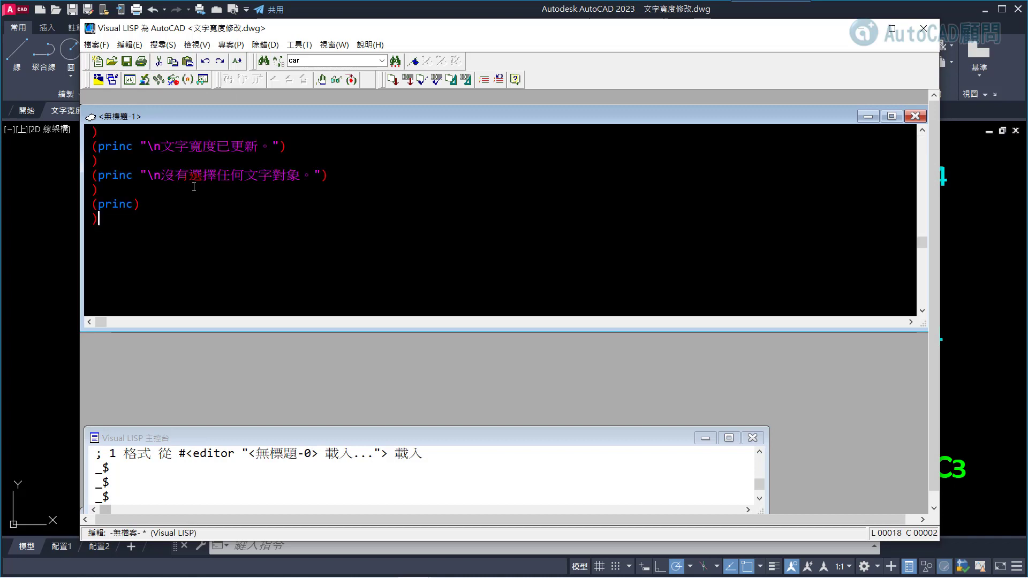
scroll(257, 222, up, 5)
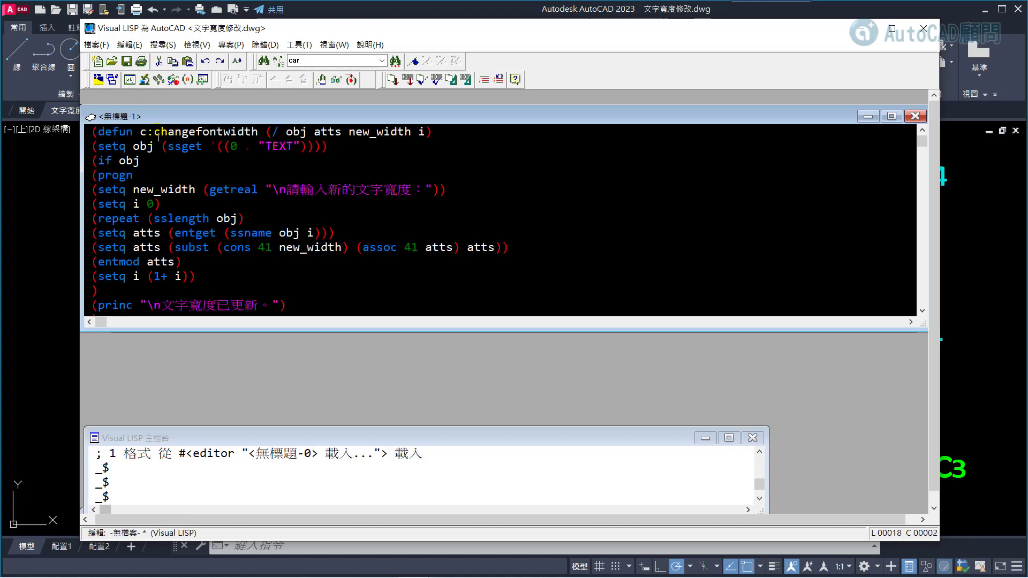
drag(155, 132, 253, 132)
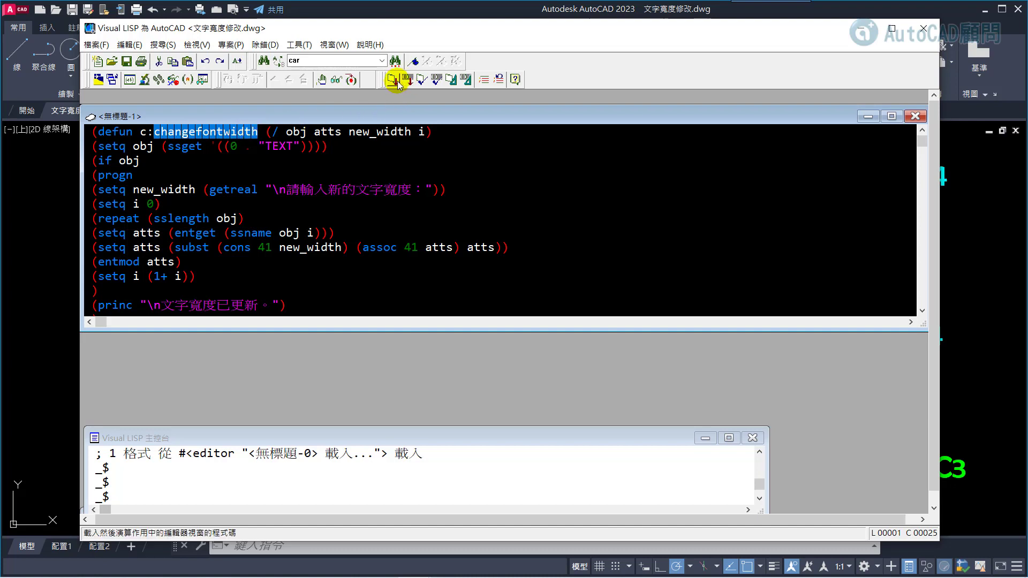
drag(375, 333, 375, 395)
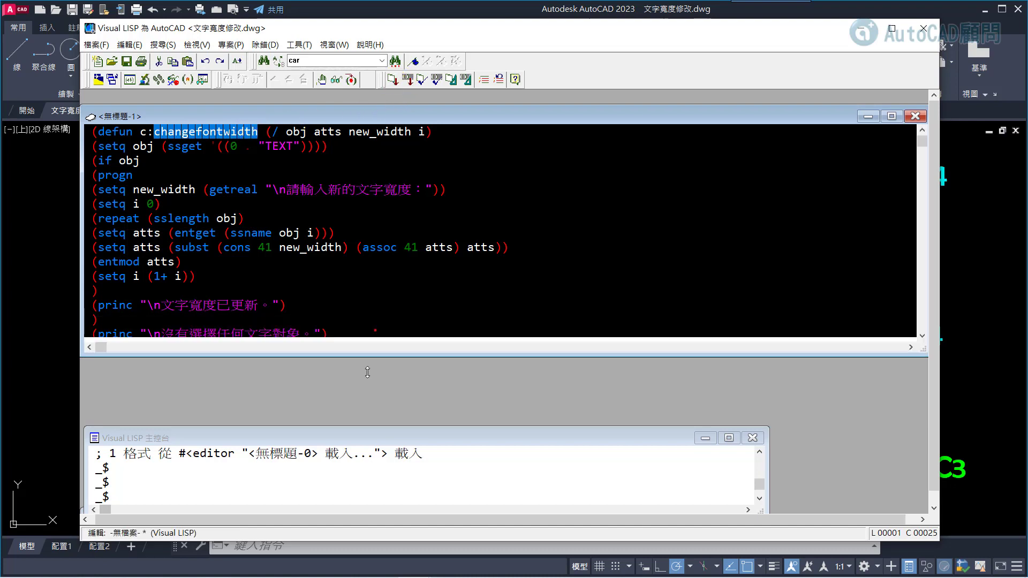
Load the code from the active editor window and return to the drawing
click(391, 79)
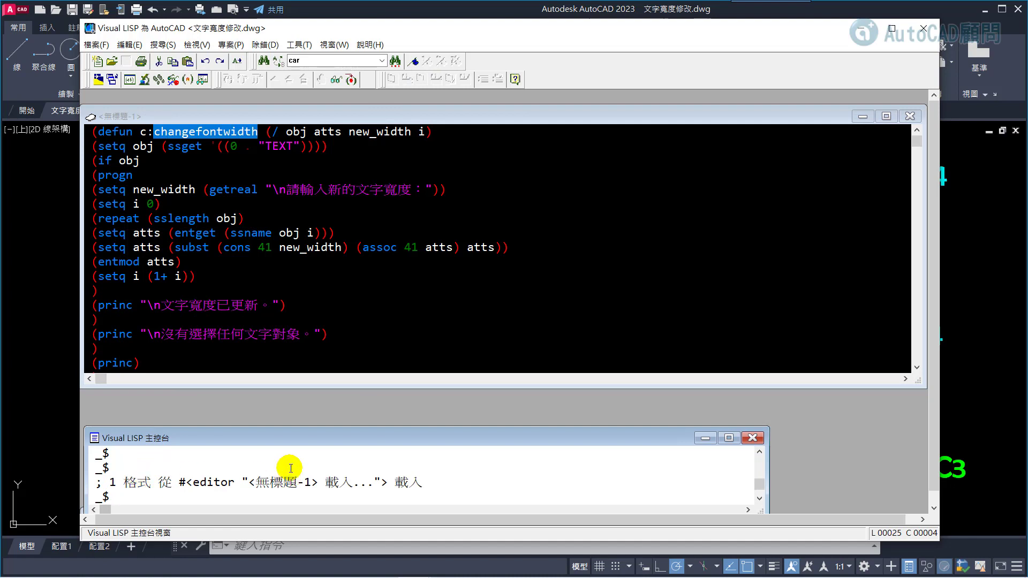
drag(428, 483, 95, 482)
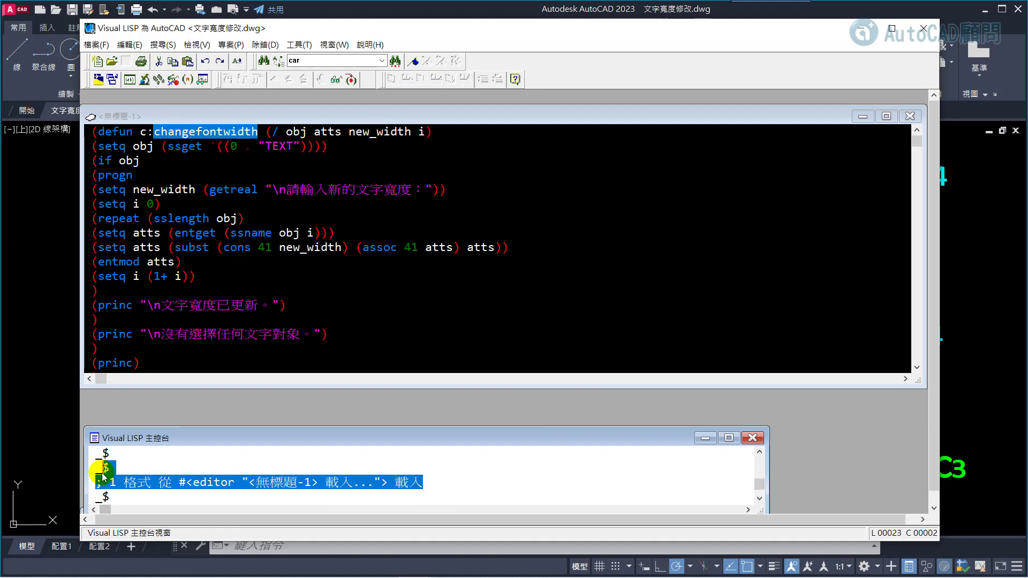
click(69, 328)
Narrow all 28 texts to width 0.5 with CHANGEFONTWIDTH
click(278, 548)
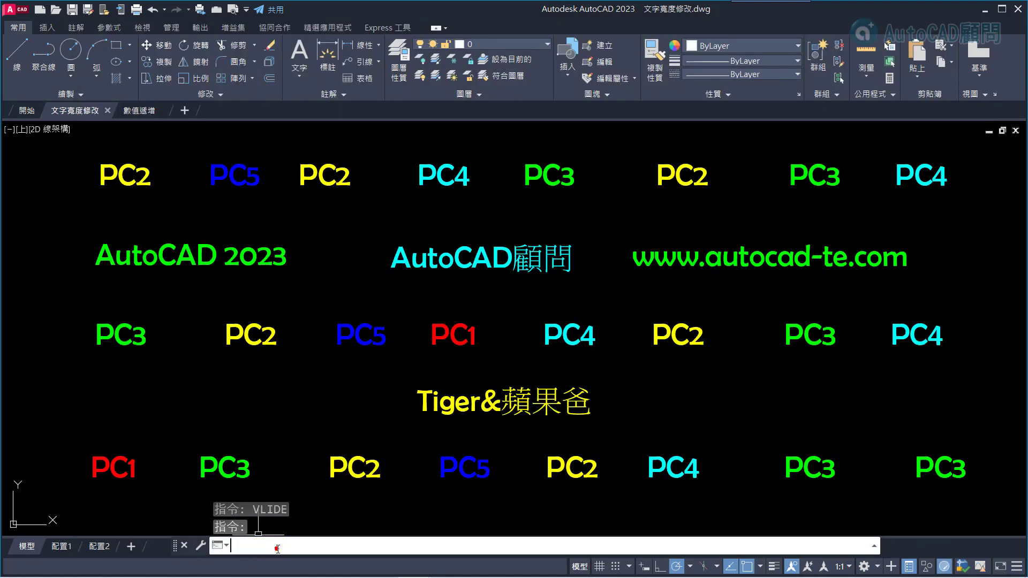
text(changefontwidth)
key(Return)
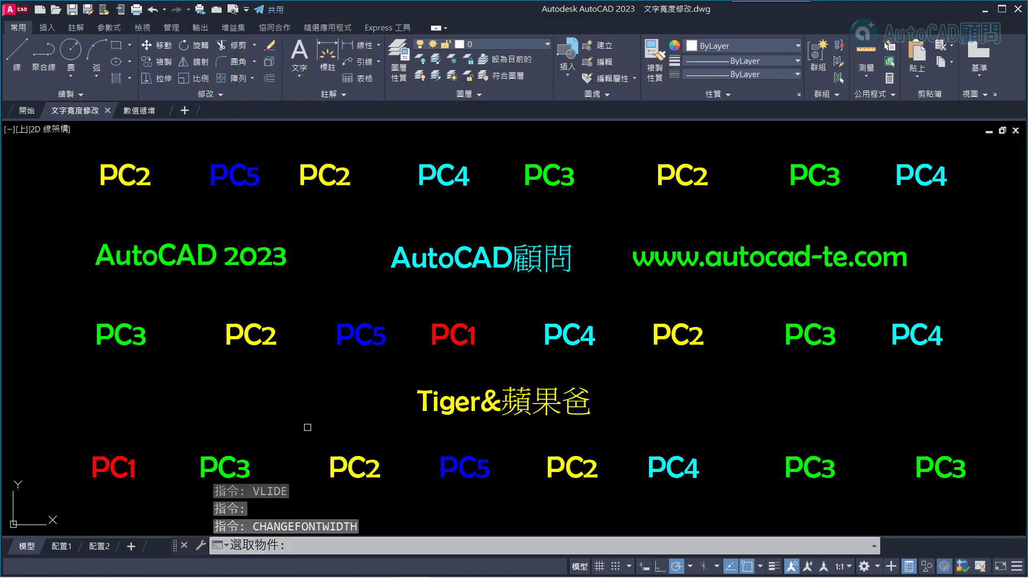
click(964, 503)
click(82, 138)
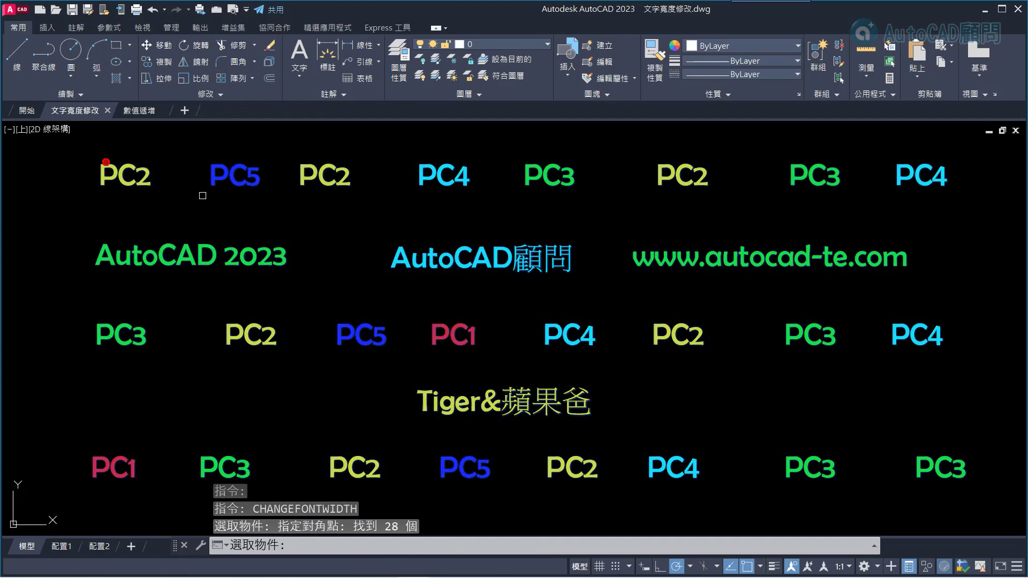
key(Return)
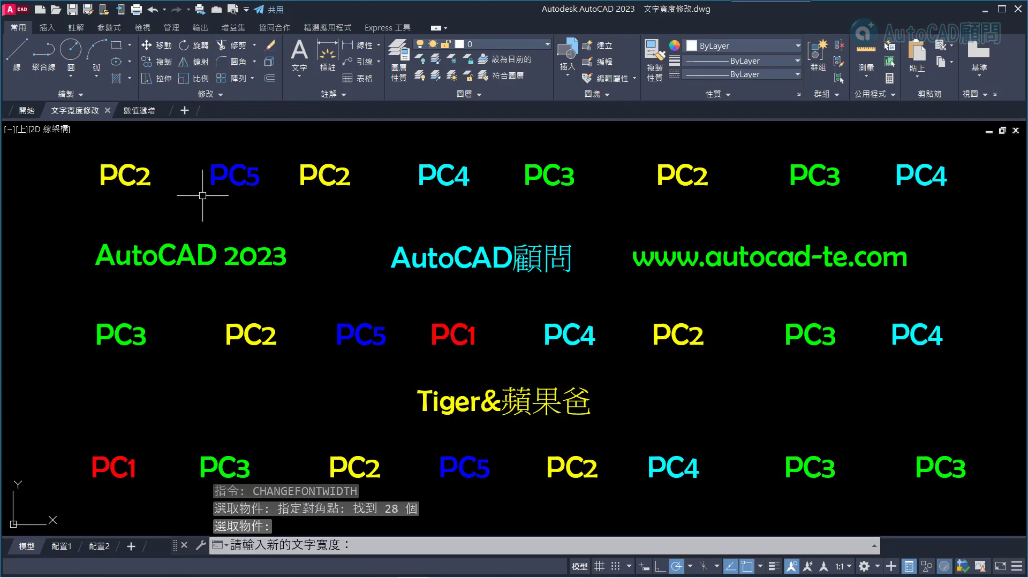
key(F12)
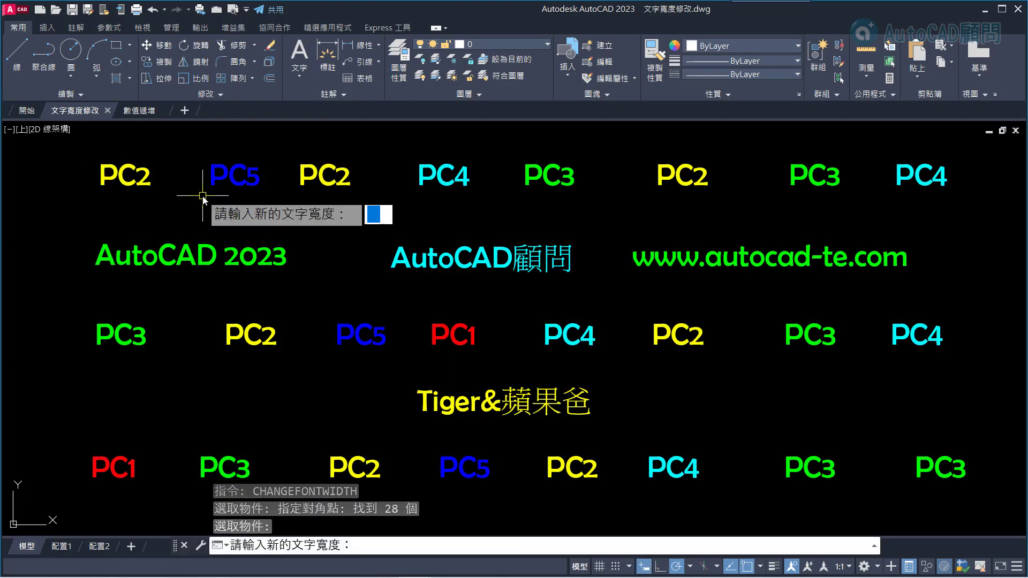
text(.5)
key(Return)
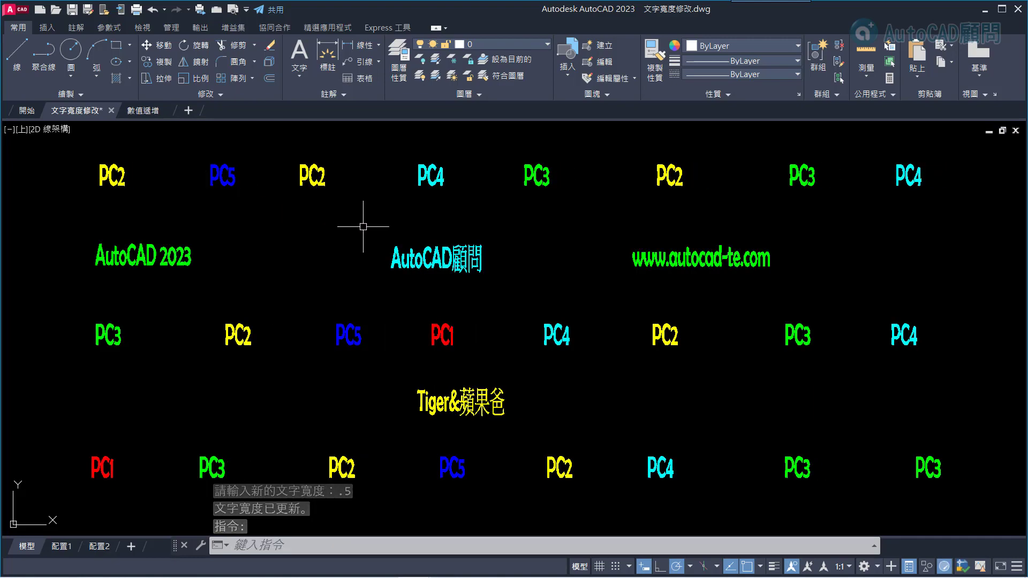
Rerun CHANGEFONTWIDTH and set all 28 texts back to width 1
key(Up)
key(Return)
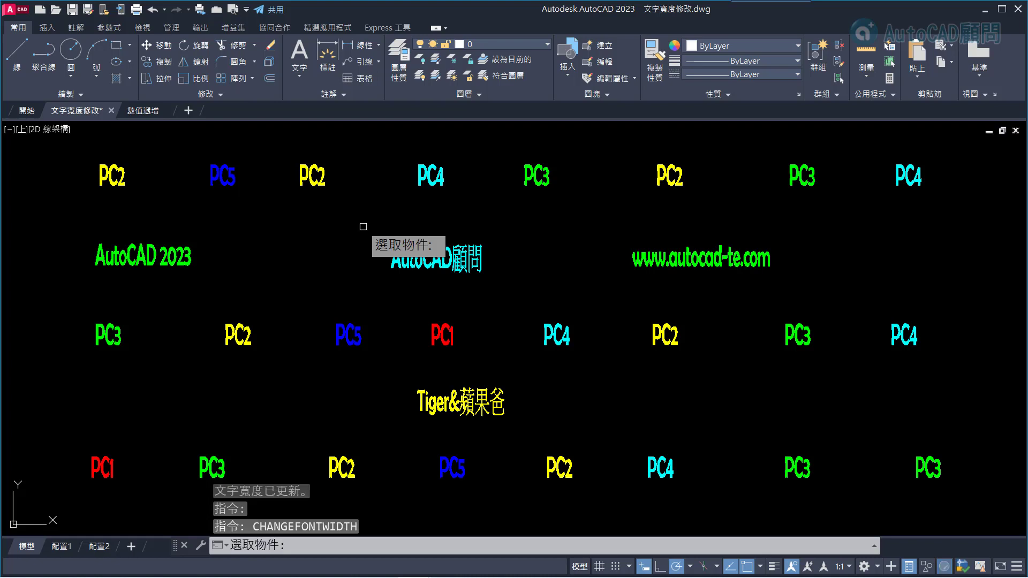
click(946, 481)
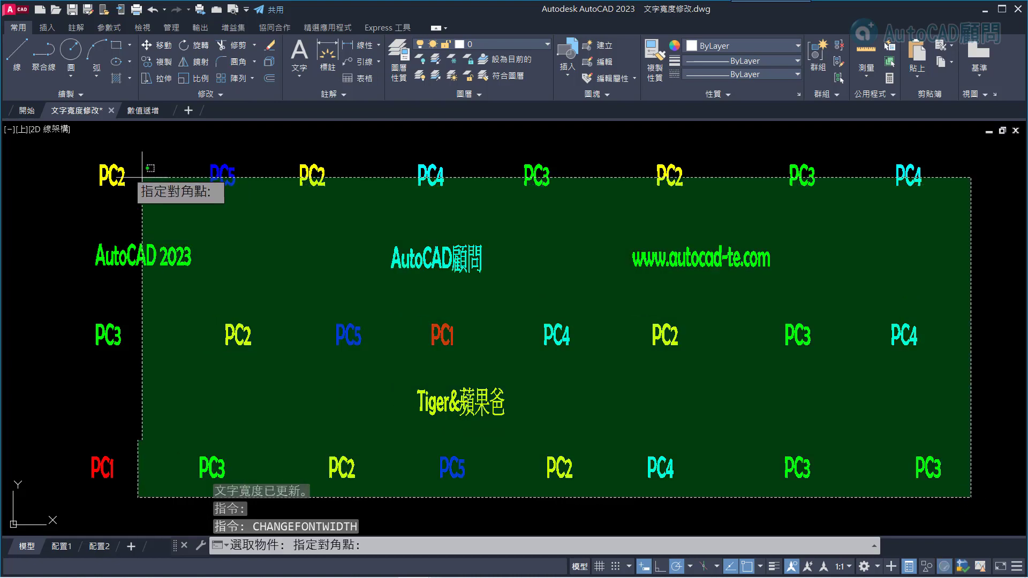
click(71, 145)
key(Return)
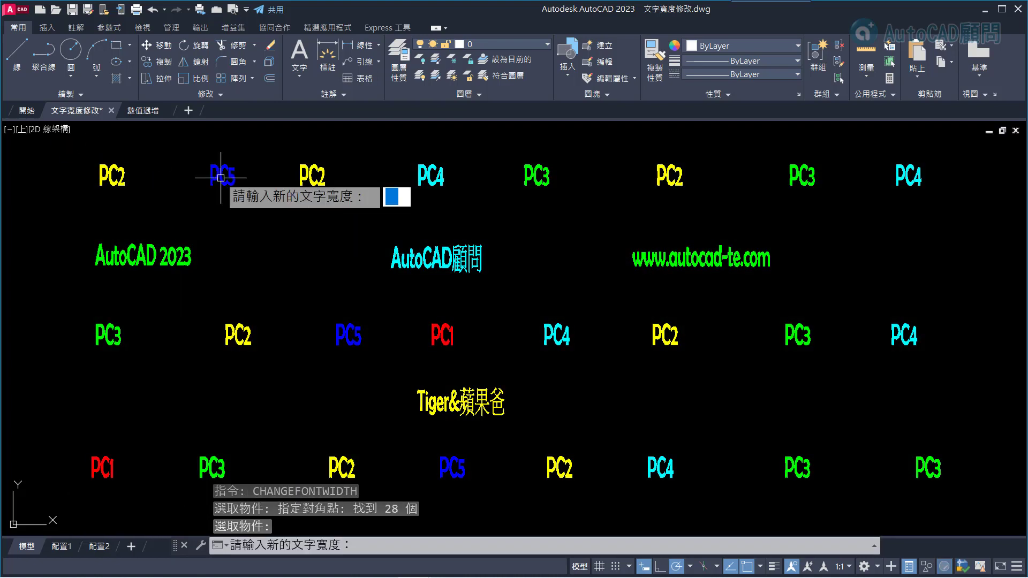
text(1)
key(Return)
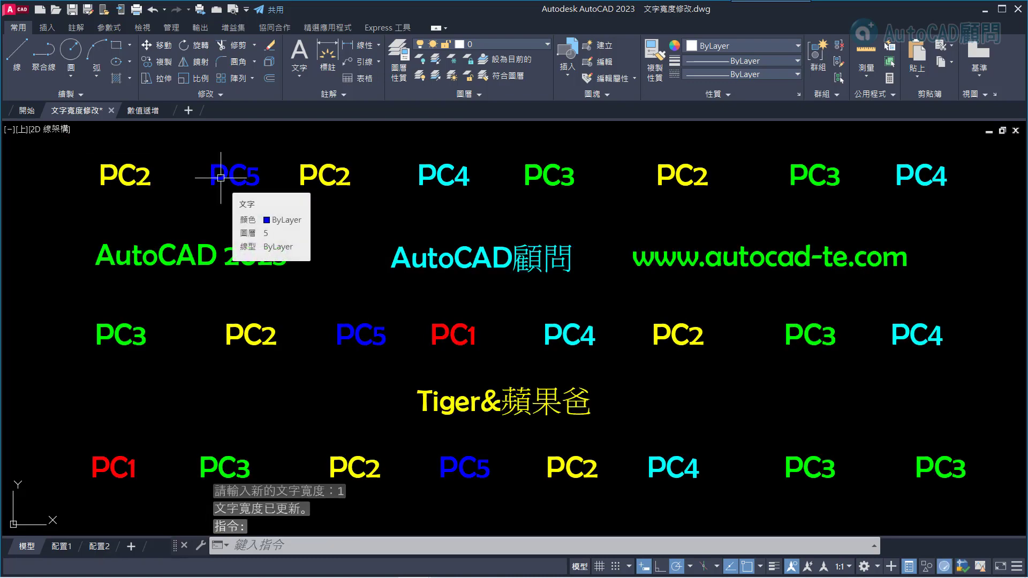
key(alt+Tab)
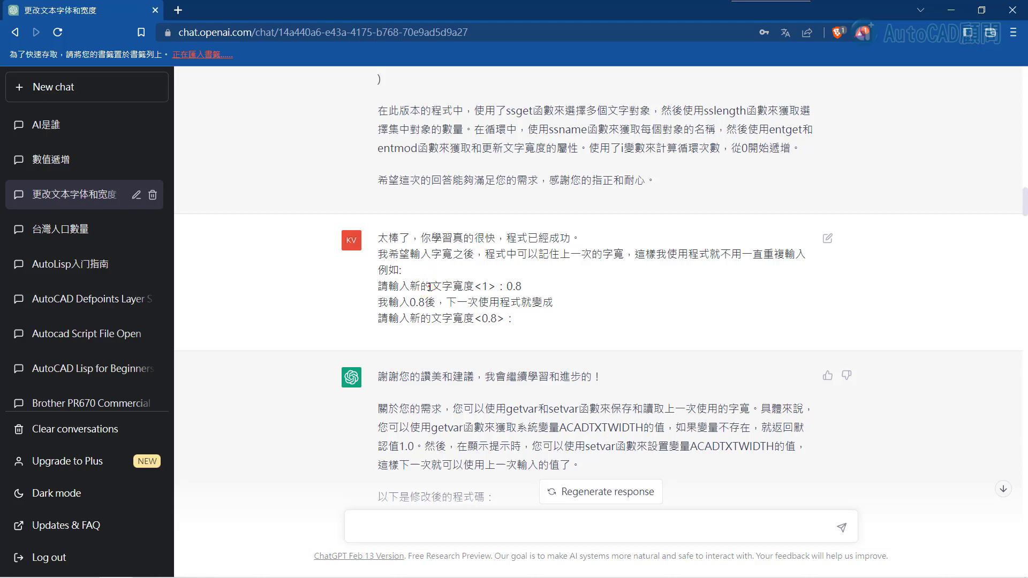
Copy ChatGPT's revised changefontwidth code that keeps prev_width as a global
mouse_move(431, 285)
mouse_down()
mouse_move(463, 286)
mouse_move(497, 318)
mouse_up()
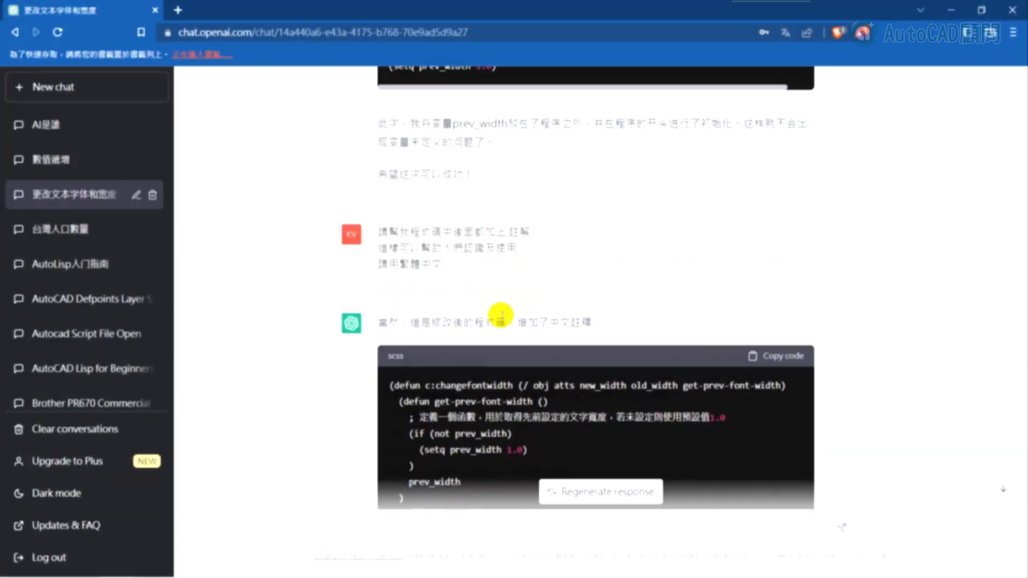
scroll(510, 324, down, 7)
scroll(510, 324, up, 3)
scroll(761, 277, up, 3)
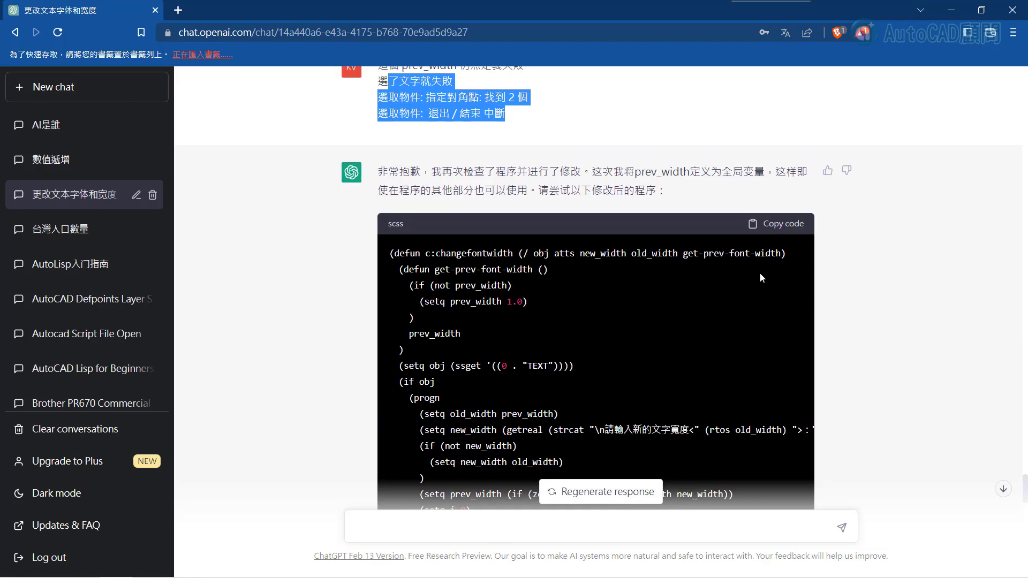
click(778, 228)
Minimize the browser and open the Visual LISP editor with VL
click(952, 12)
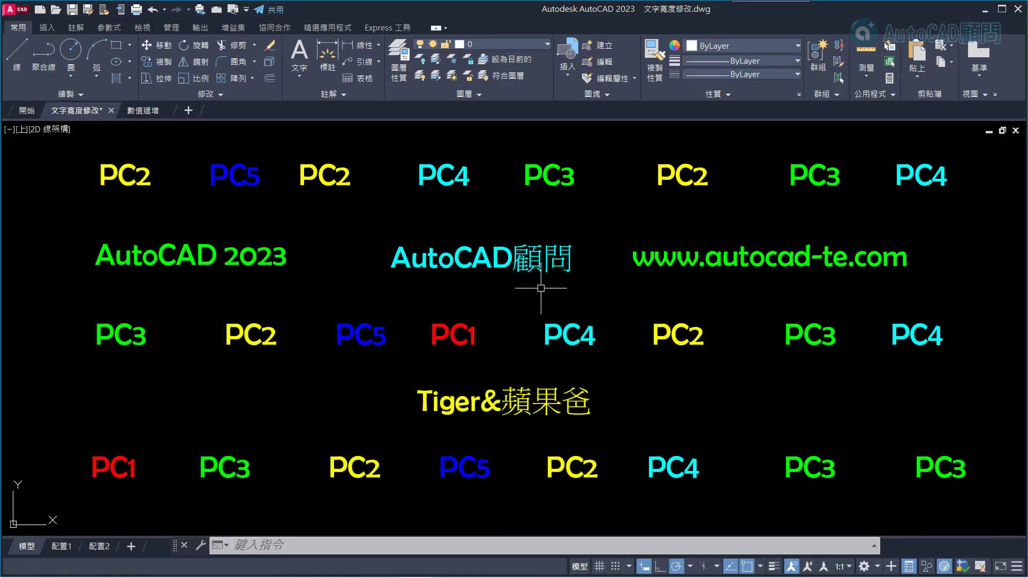
text(VL)
key(Return)
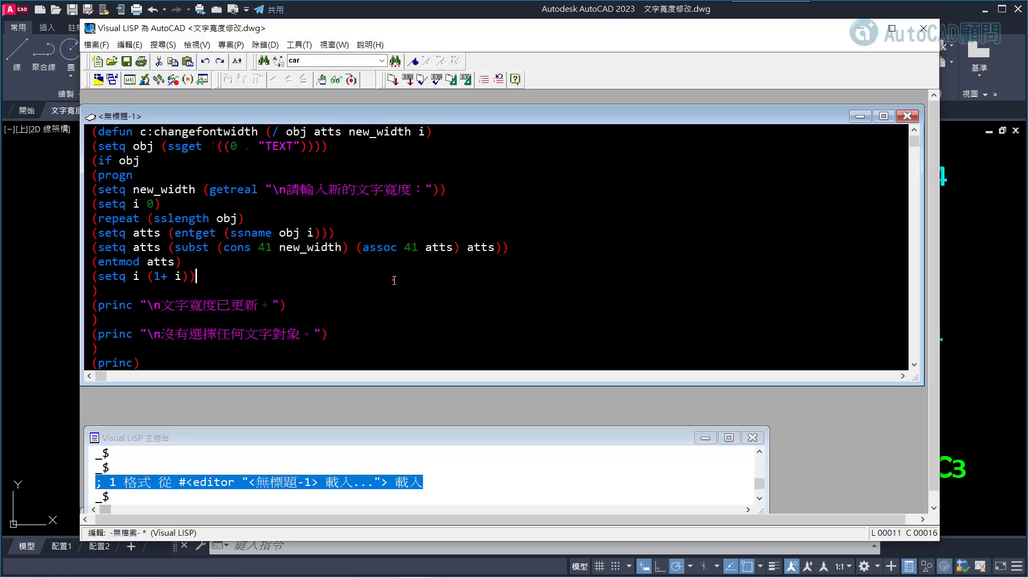
Replace the old code with the revised changefontwidth version, load it, and return to the drawing
key(ctrl+a)
key(ctrl+v)
scroll(327, 210, up, 6)
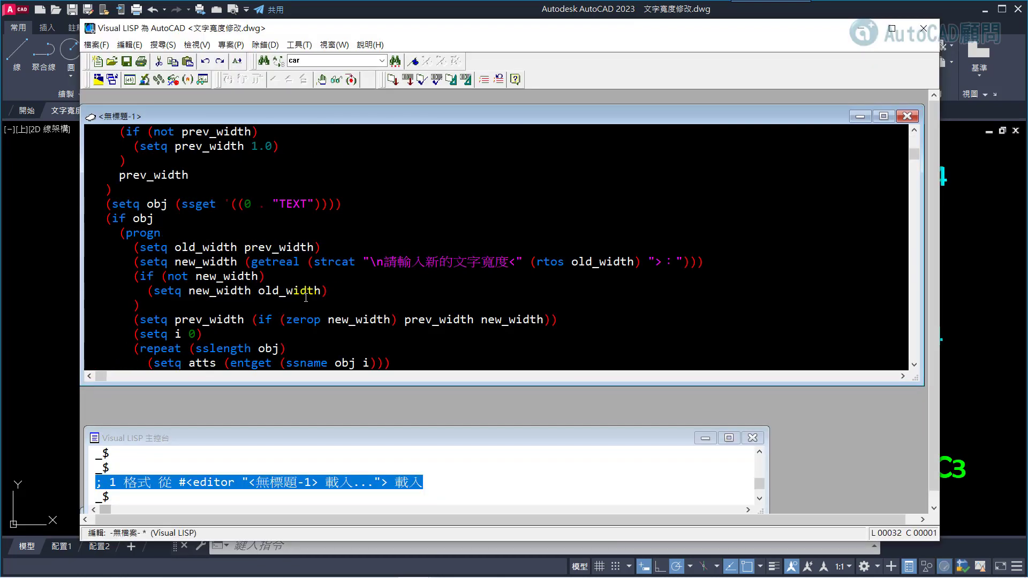
scroll(327, 210, up, 1)
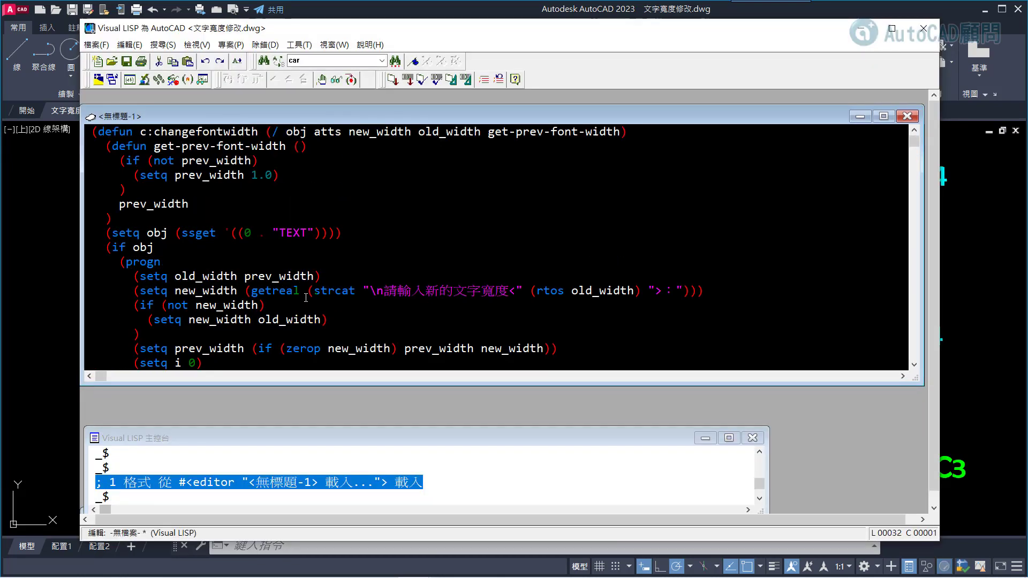
click(394, 80)
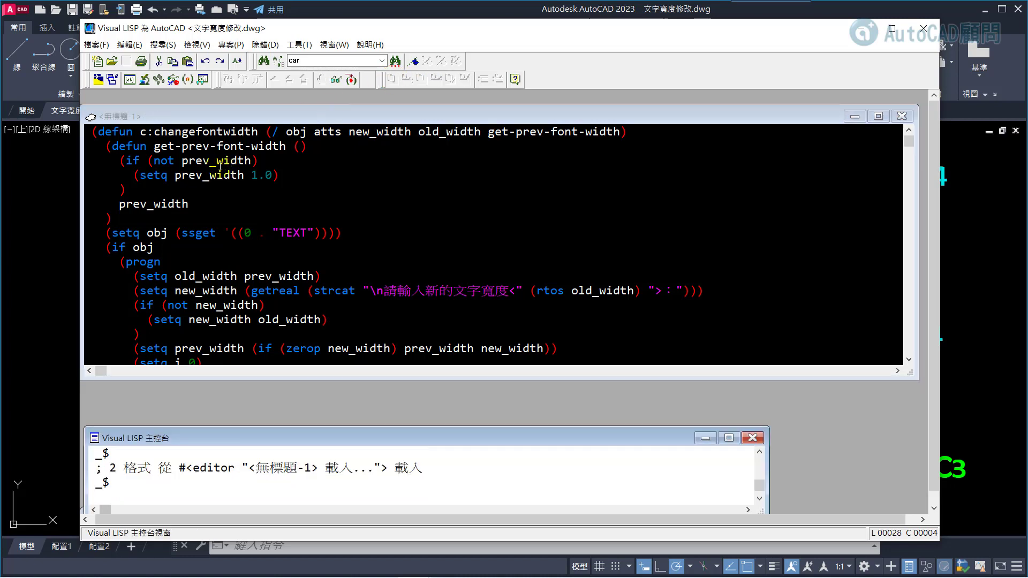
drag(154, 132, 258, 131)
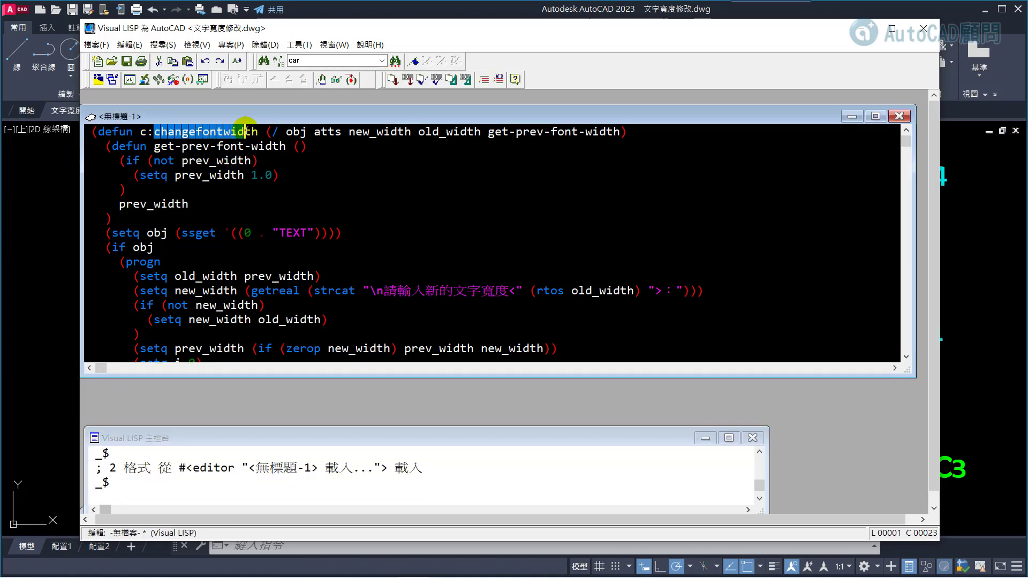
click(64, 241)
click(308, 552)
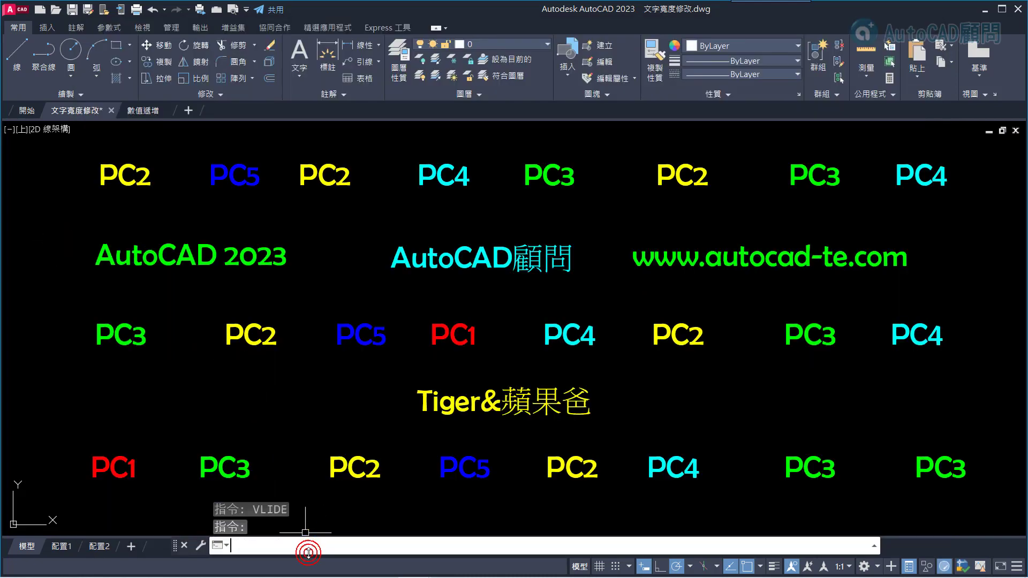
Widen all 28 texts to width 1.3 with changefontwidth
key(ctrl+v)
key(Return)
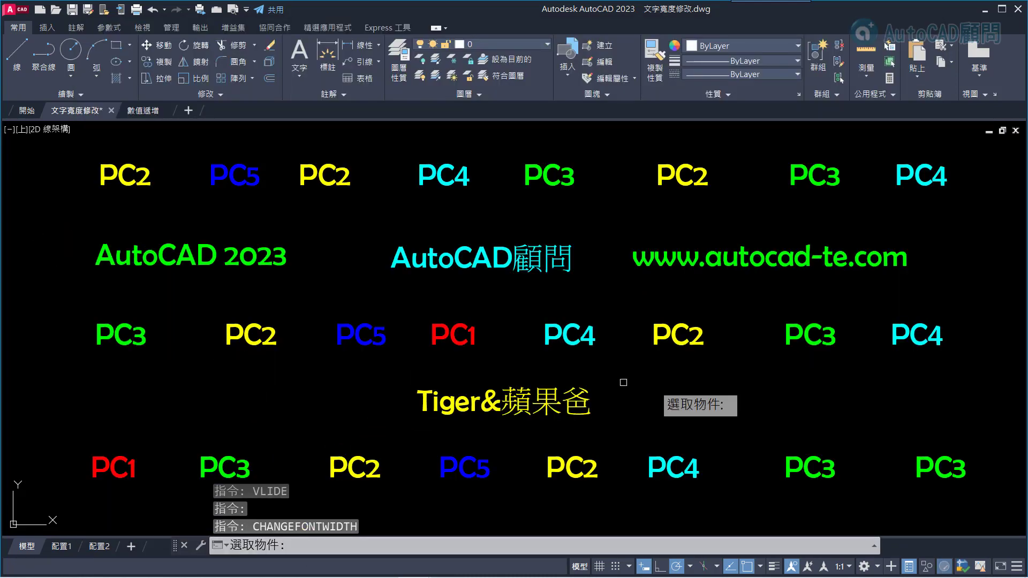
click(948, 517)
click(91, 159)
key(Return)
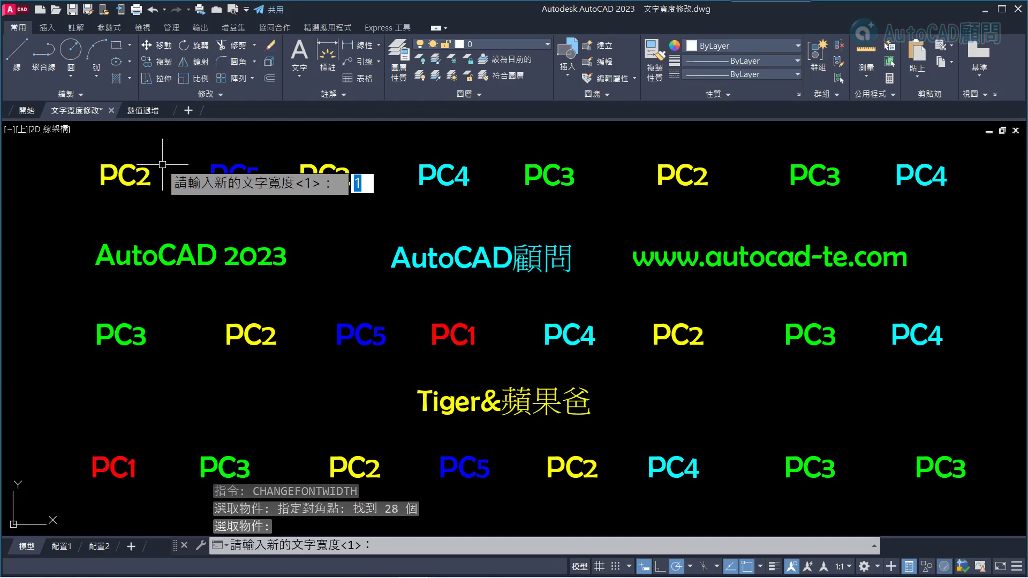
text(1.3)
key(Return)
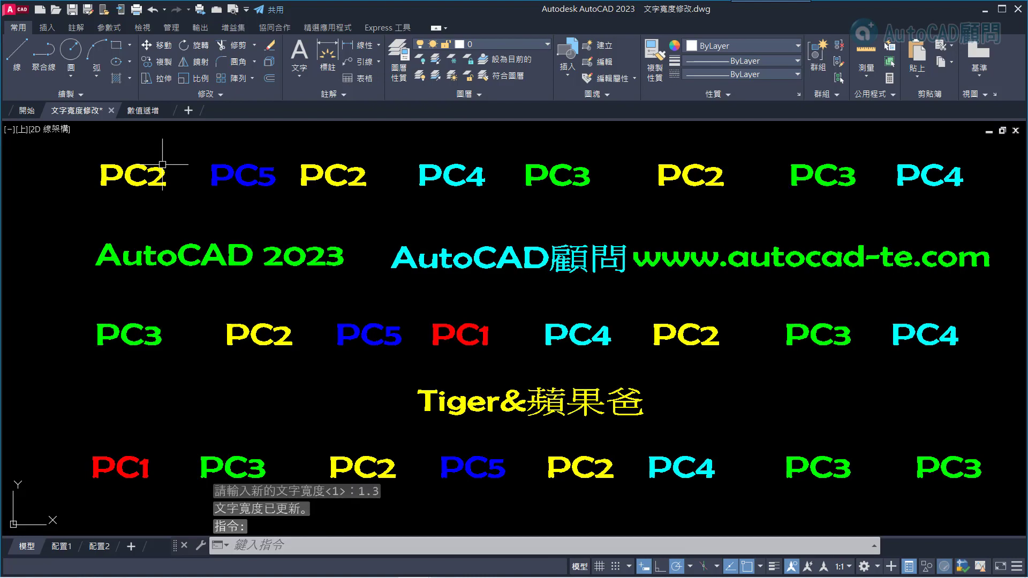
Rerun changefontwidth on all 28 texts, overriding the <1.3> default with 0.5
key(Return)
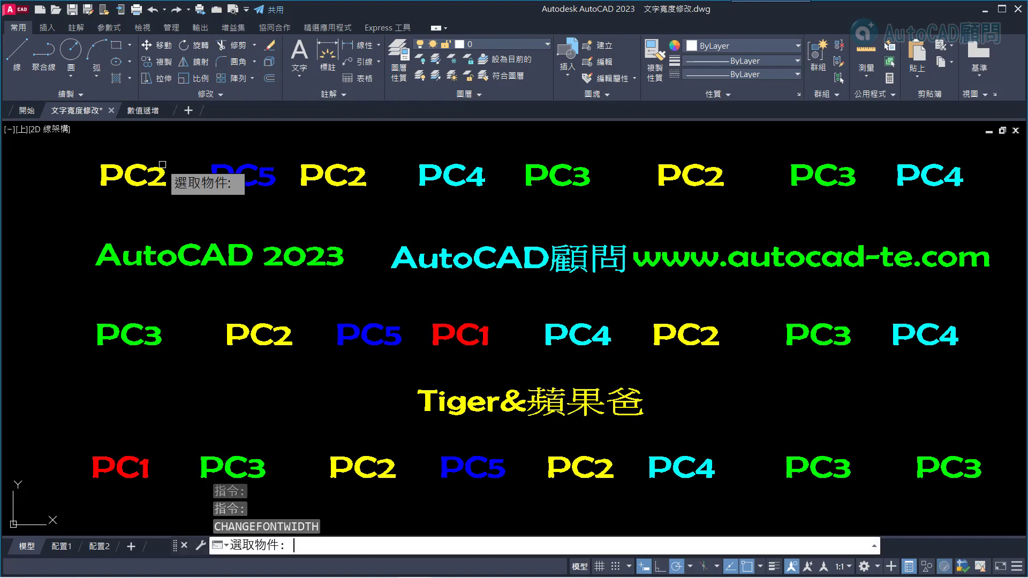
click(63, 145)
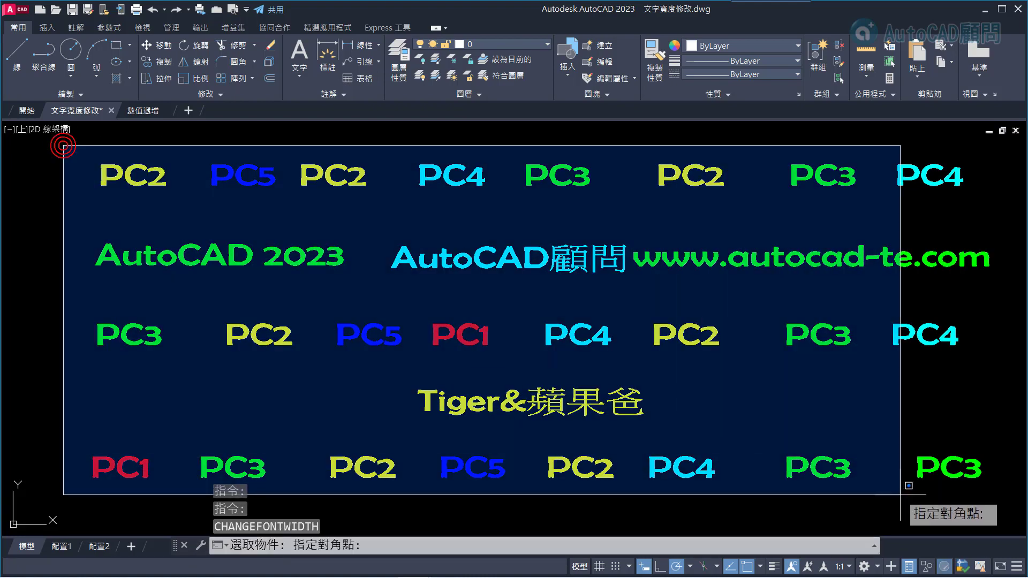
click(988, 504)
key(Return)
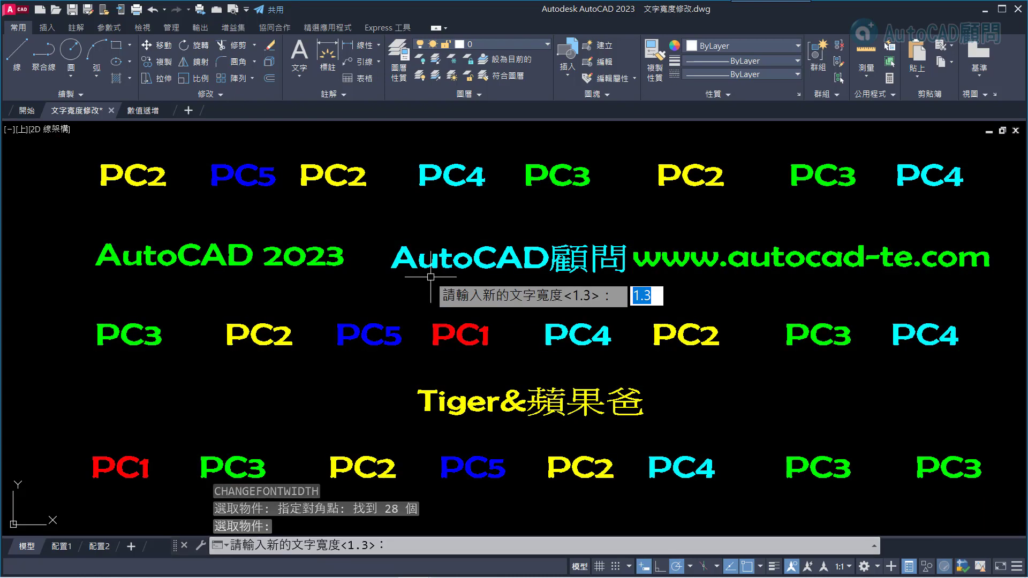
text(0.)
text(5)
key(Return)
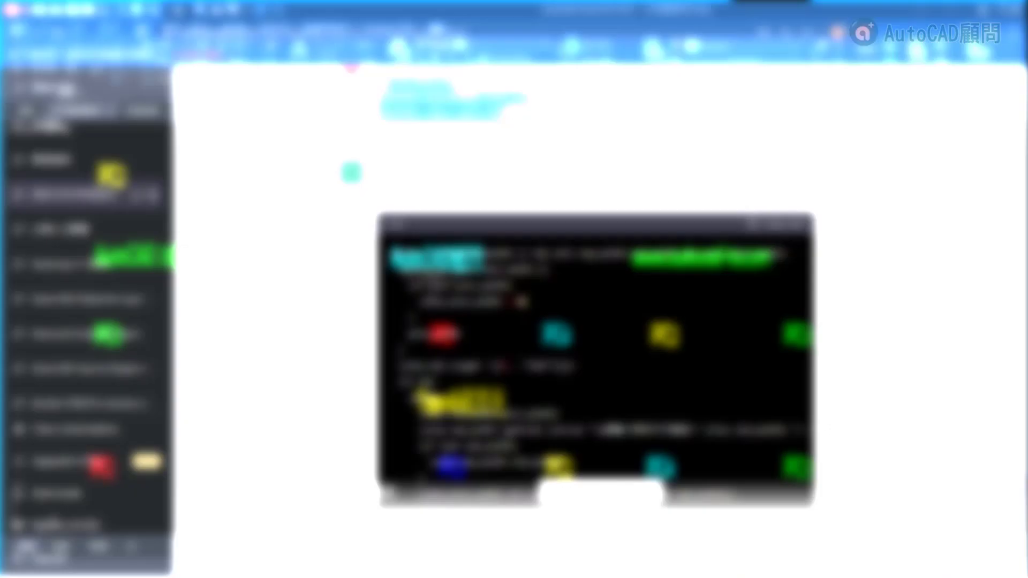
Review the Traditional Chinese–commented changefontwidth code, then open the 數值遞增 chat
scroll(517, 288, down, 3)
scroll(521, 290, down, 5)
scroll(489, 278, down, 4)
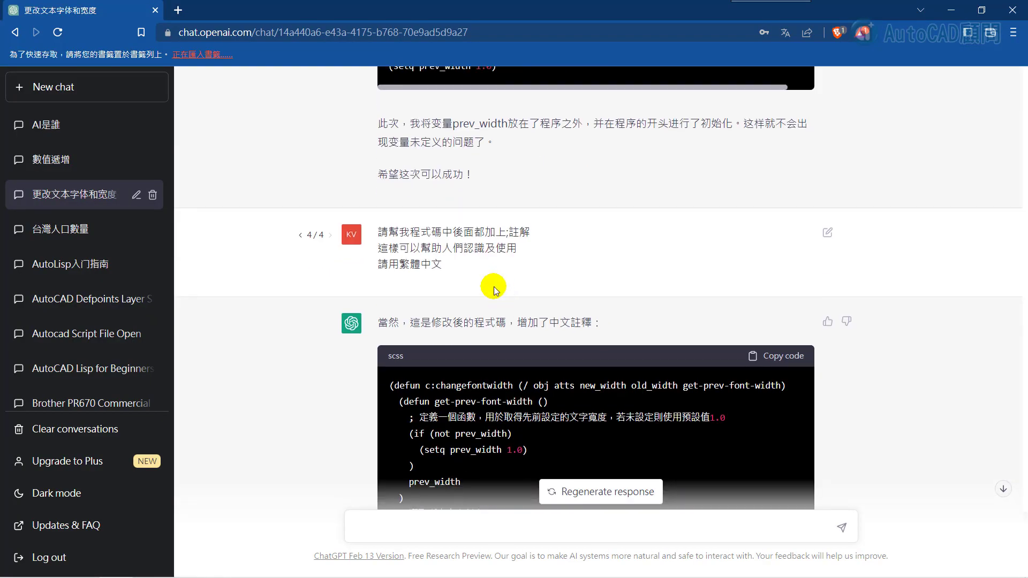
drag(454, 231, 530, 232)
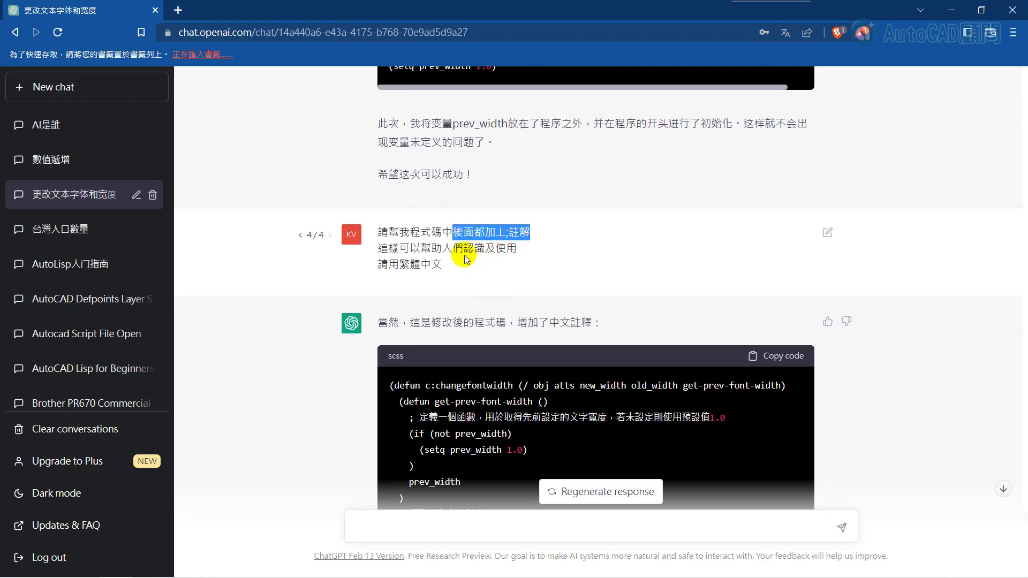
mouse_move(431, 248)
mouse_down()
mouse_move(485, 247)
mouse_move(400, 263)
mouse_up()
scroll(478, 283, down, 3)
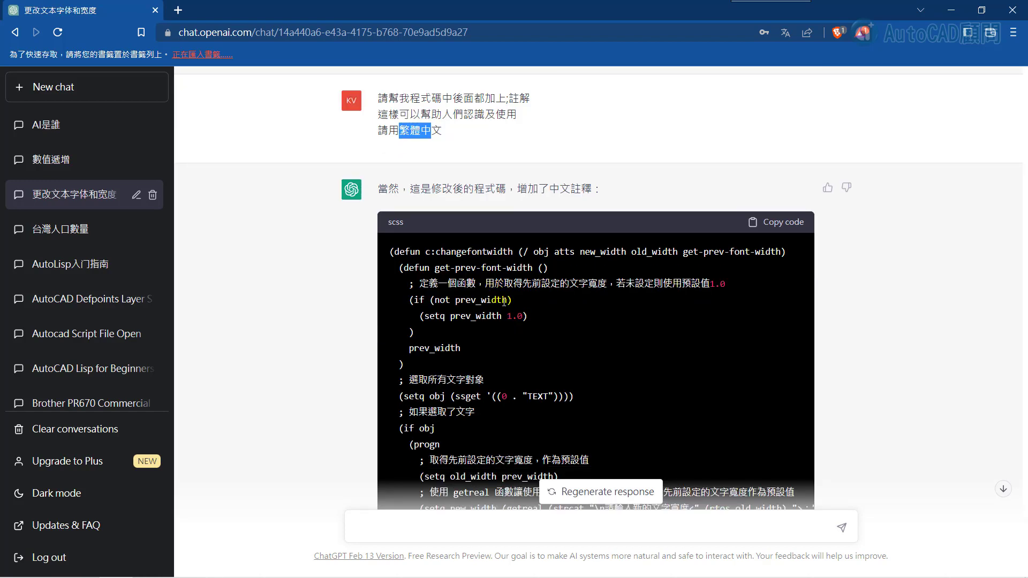
scroll(539, 289, down, 2)
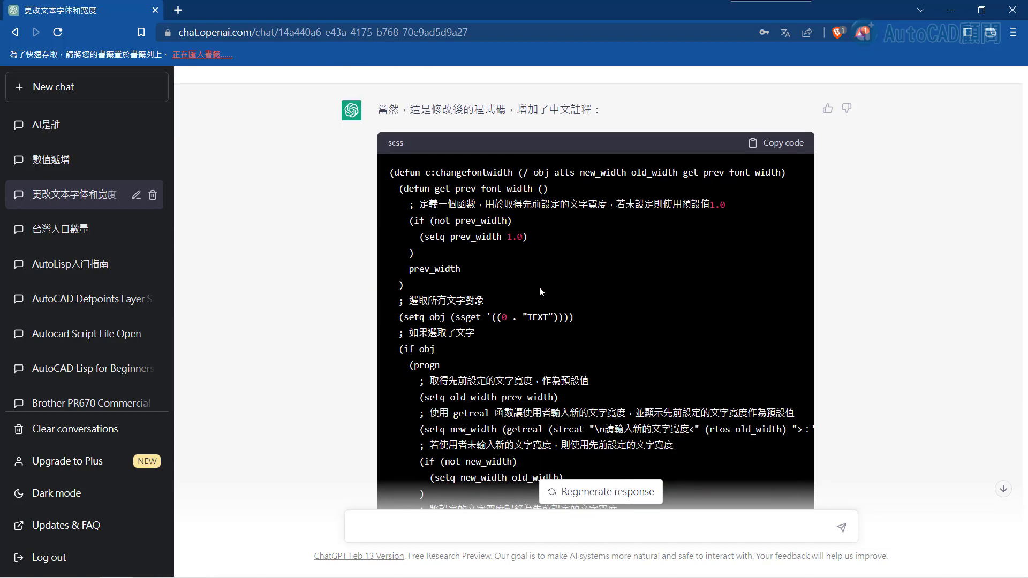
scroll(540, 288, down, 1)
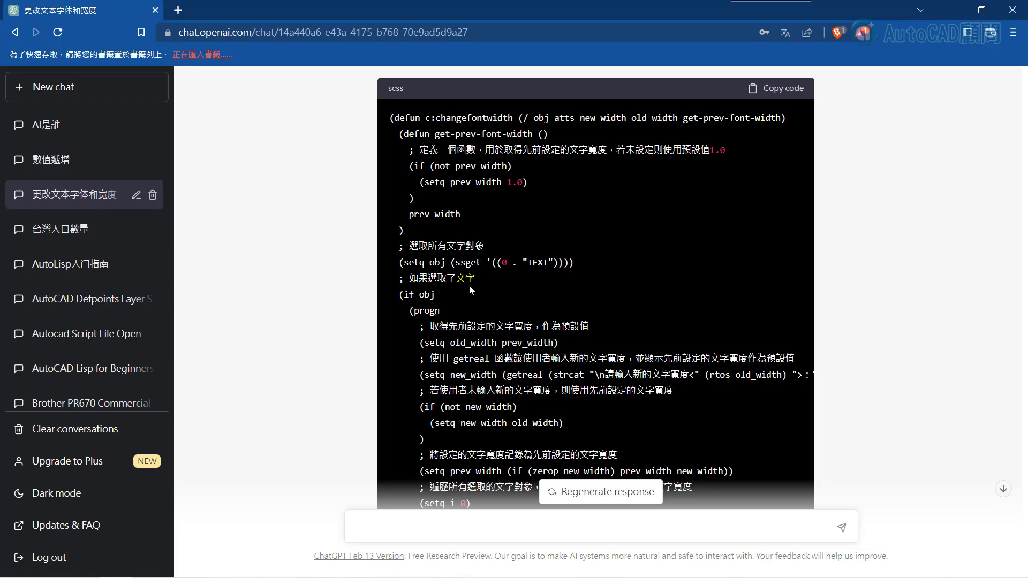
scroll(498, 308, down, 1)
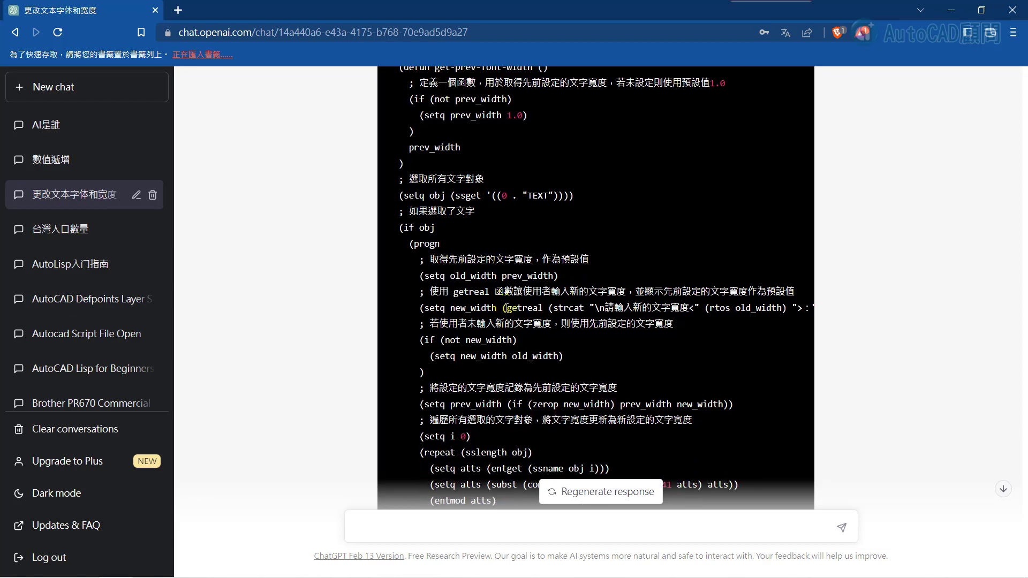
scroll(507, 309, down, 5)
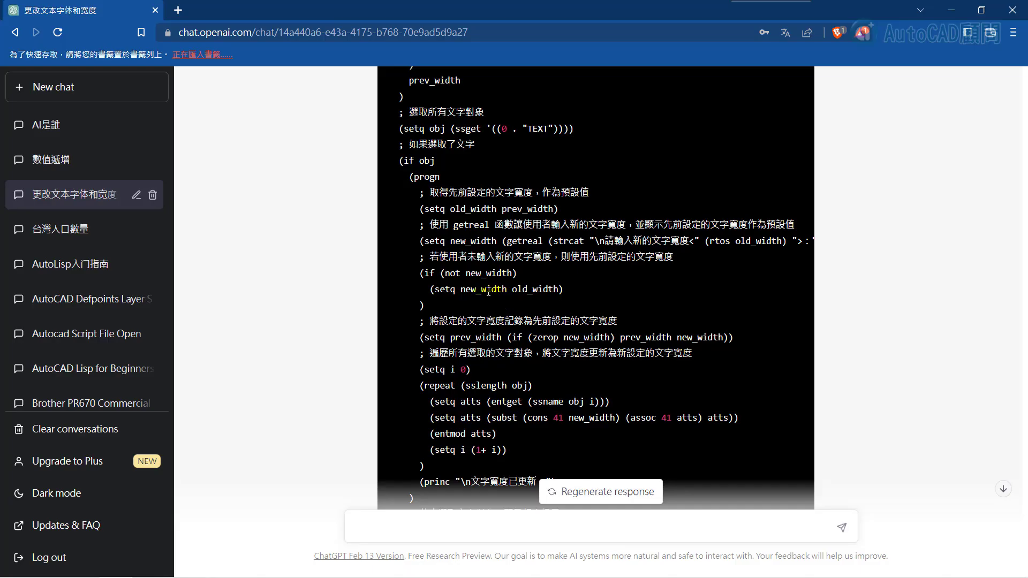
click(76, 163)
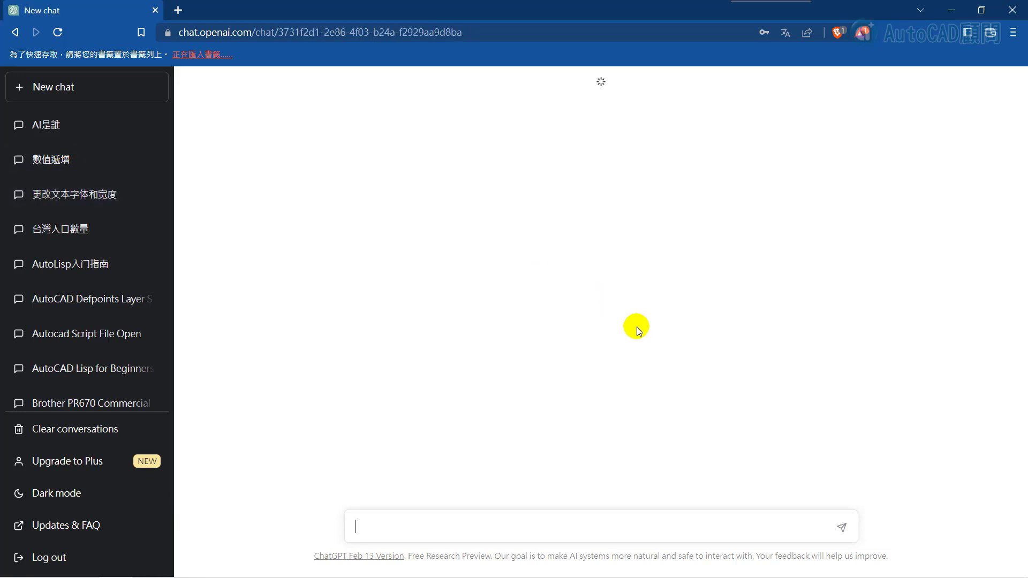
Copy the revised increment-numbers code using itoa and atoi, then minimize the browser
scroll(651, 354, up, 4)
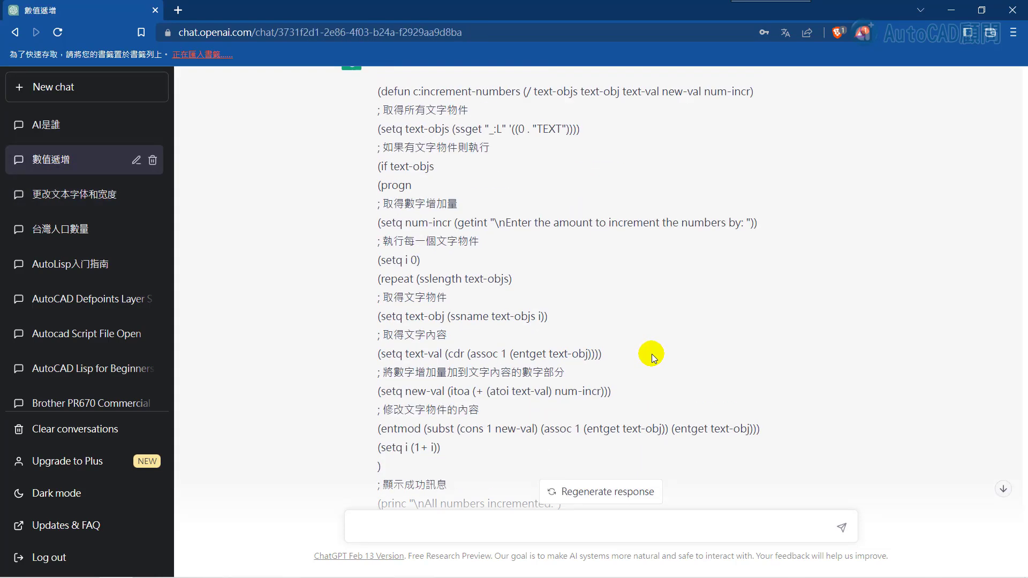
scroll(651, 354, up, 5)
scroll(651, 354, down, 4)
scroll(651, 354, down, 3)
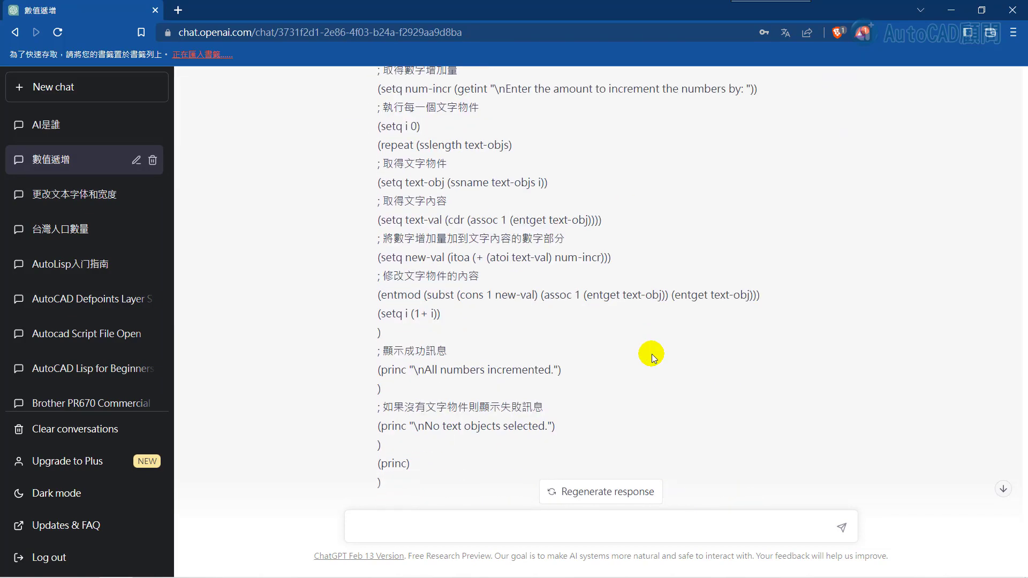
scroll(650, 354, up, 3)
scroll(1003, 470, up, 10)
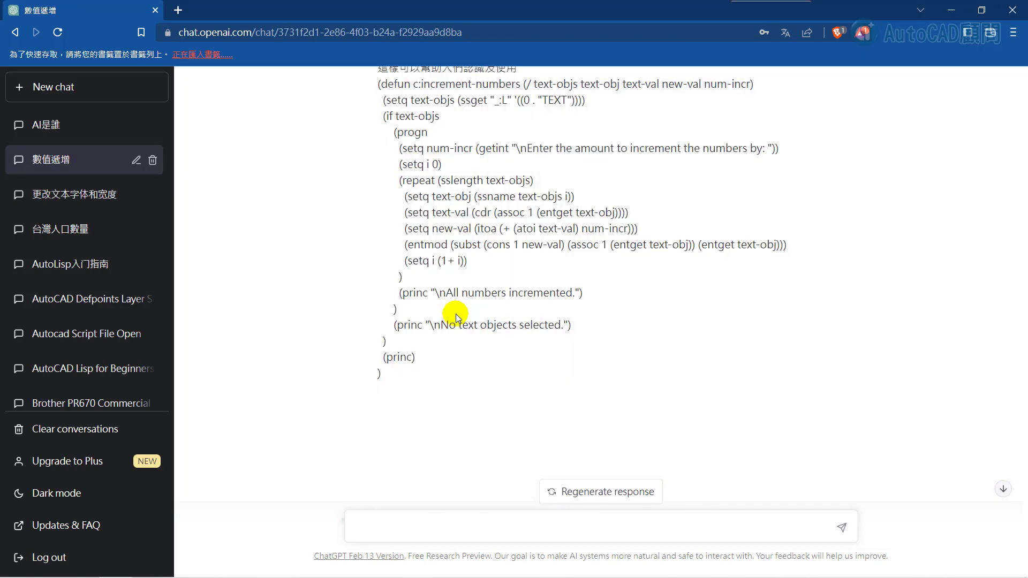
scroll(458, 313, up, 4)
scroll(486, 301, up, 2)
scroll(506, 288, up, 3)
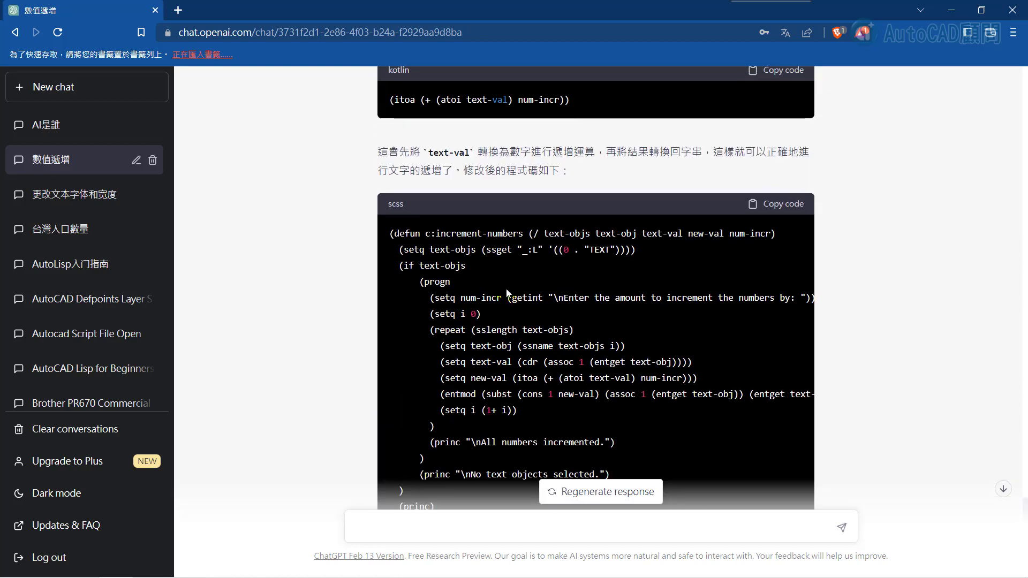
scroll(508, 292, down, 1)
click(781, 138)
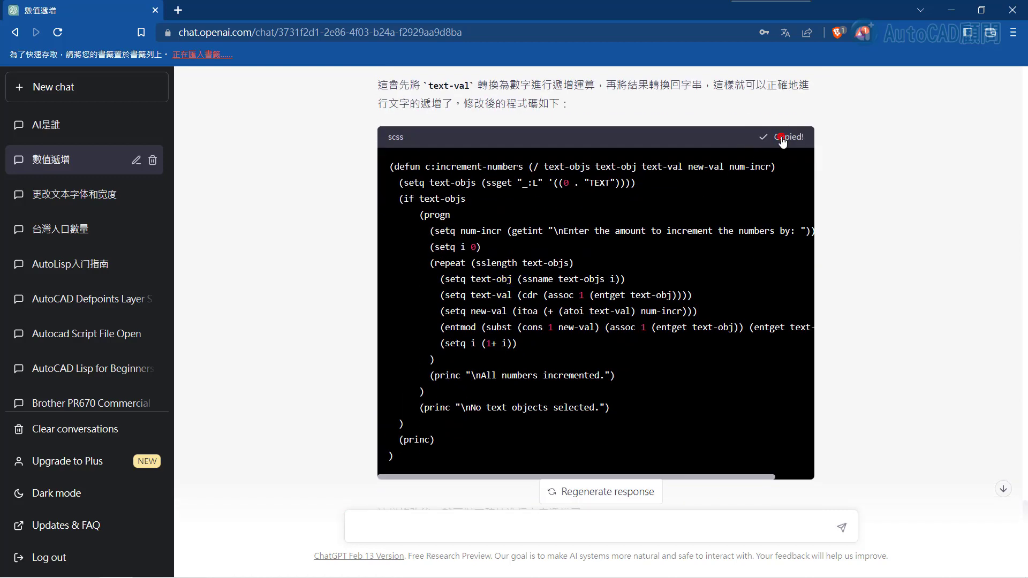
click(951, 9)
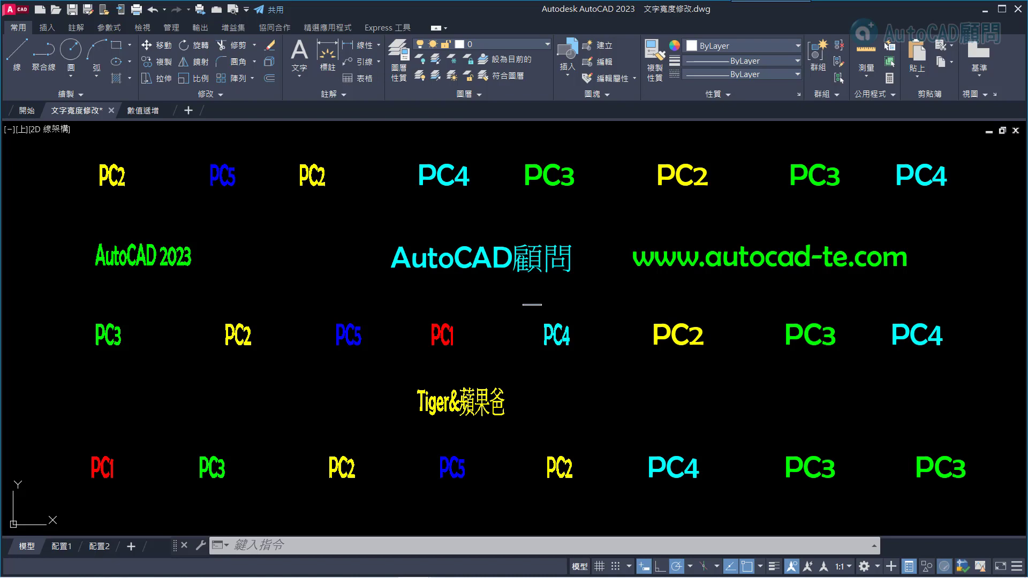
Paste the increment-numbers LISP code into a new file in the Visual LISP editor (VLISP)
text(vlisp)
key(Return)
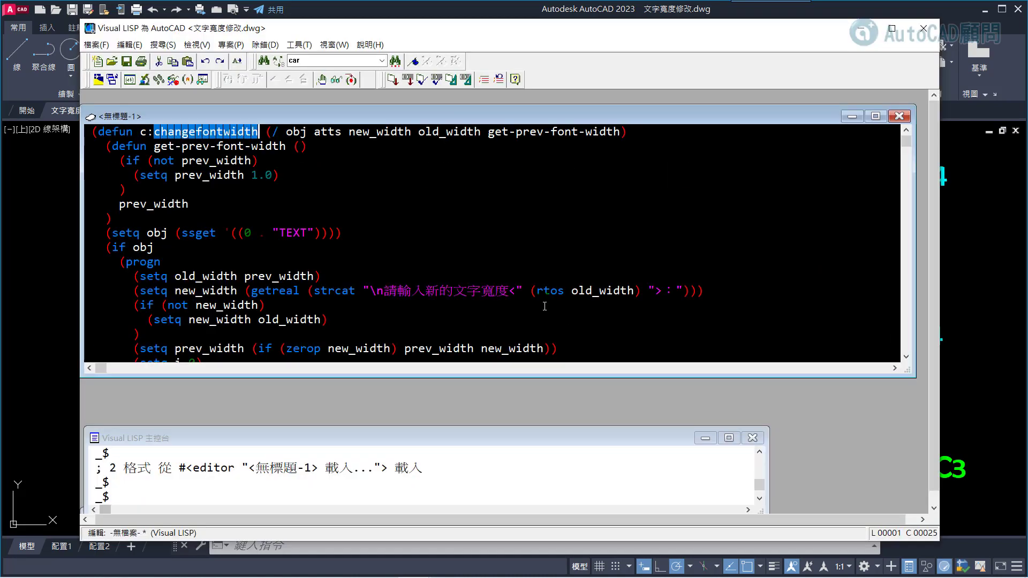
click(97, 60)
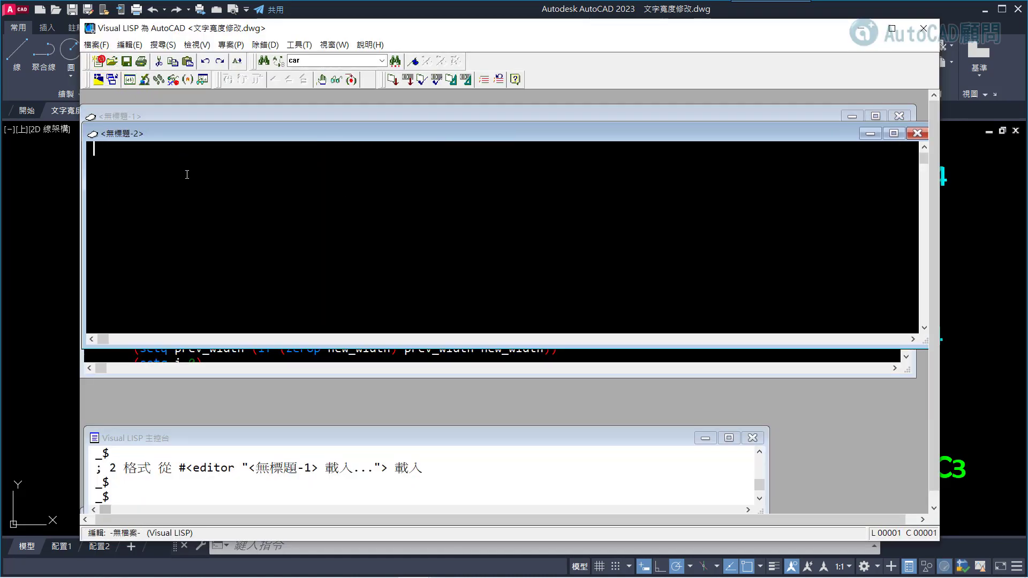
key(ctrl+v)
scroll(230, 213, up, 5)
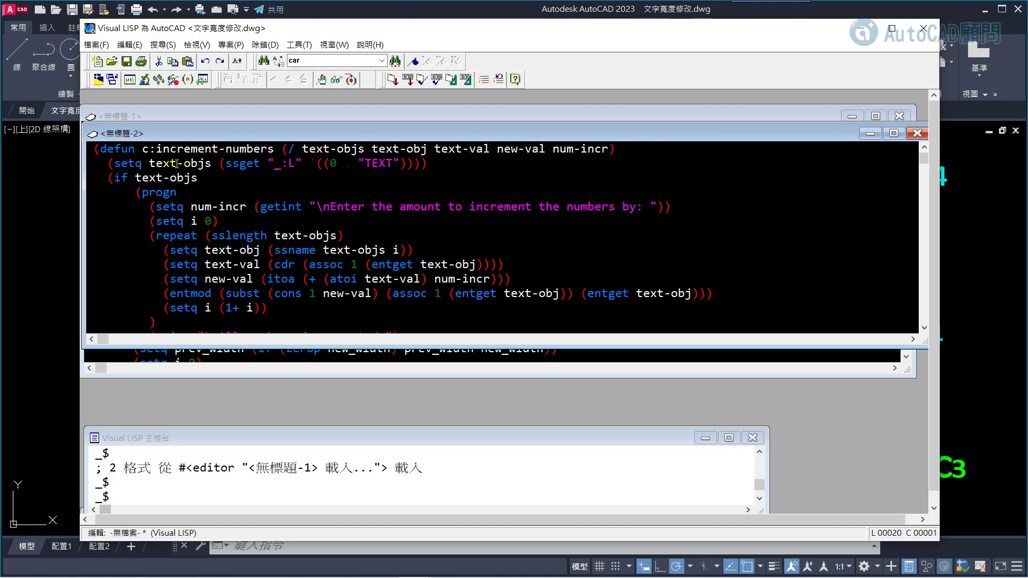
drag(155, 149, 274, 148)
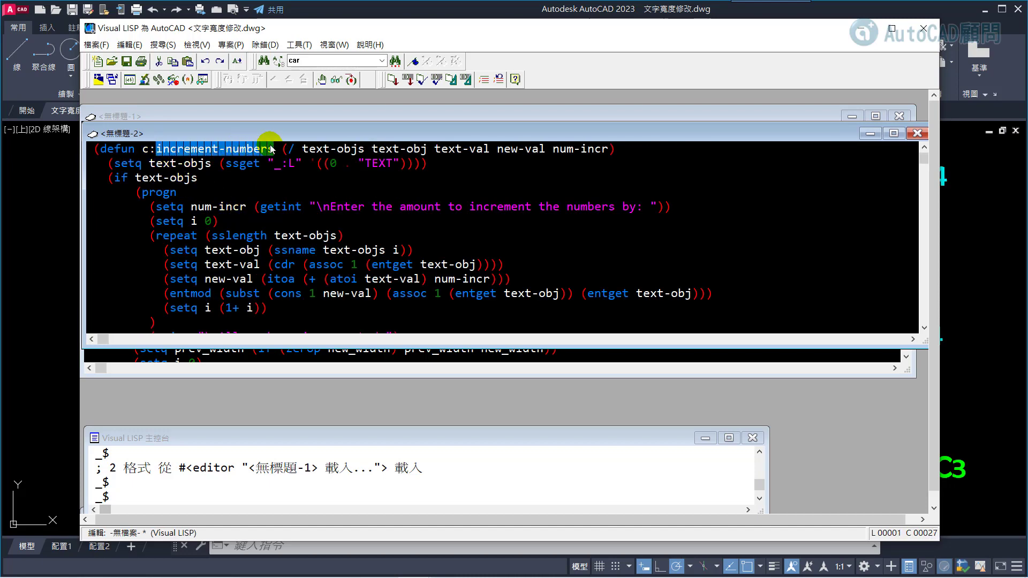
Switch to the 數值遞增 drawing and load the active edit window's code into it
click(80, 159)
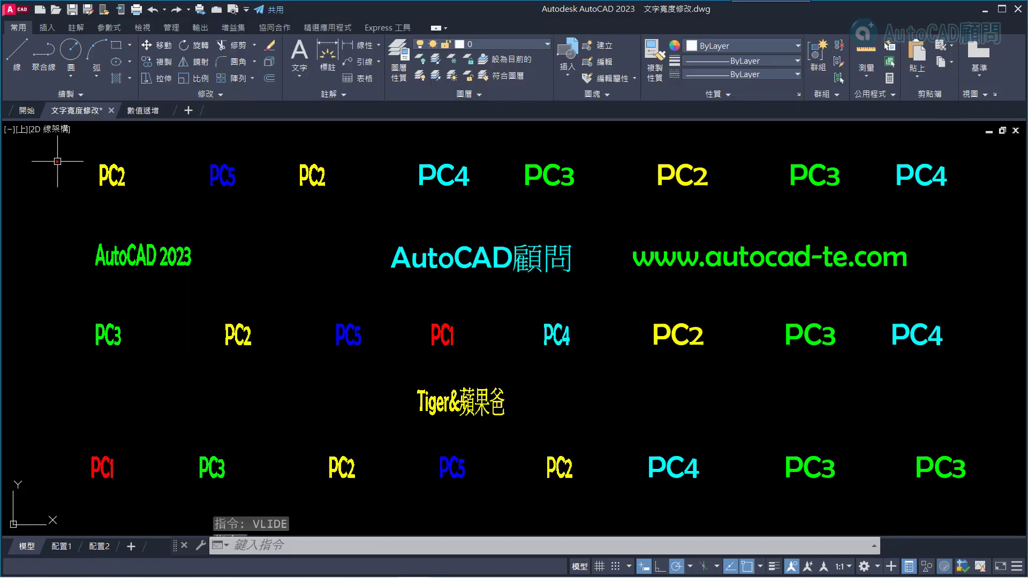
click(143, 110)
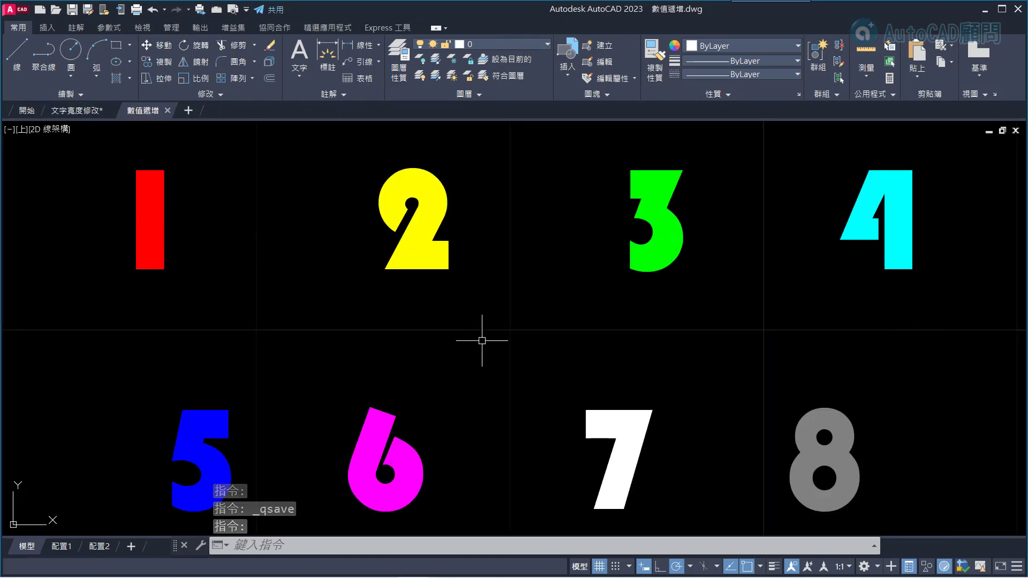
key(alt+Tab)
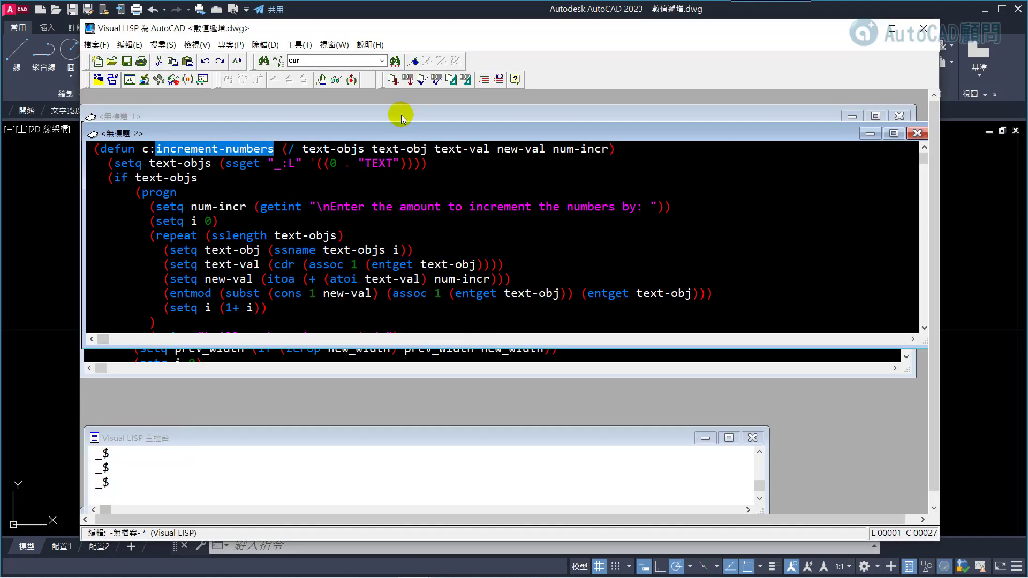
click(392, 81)
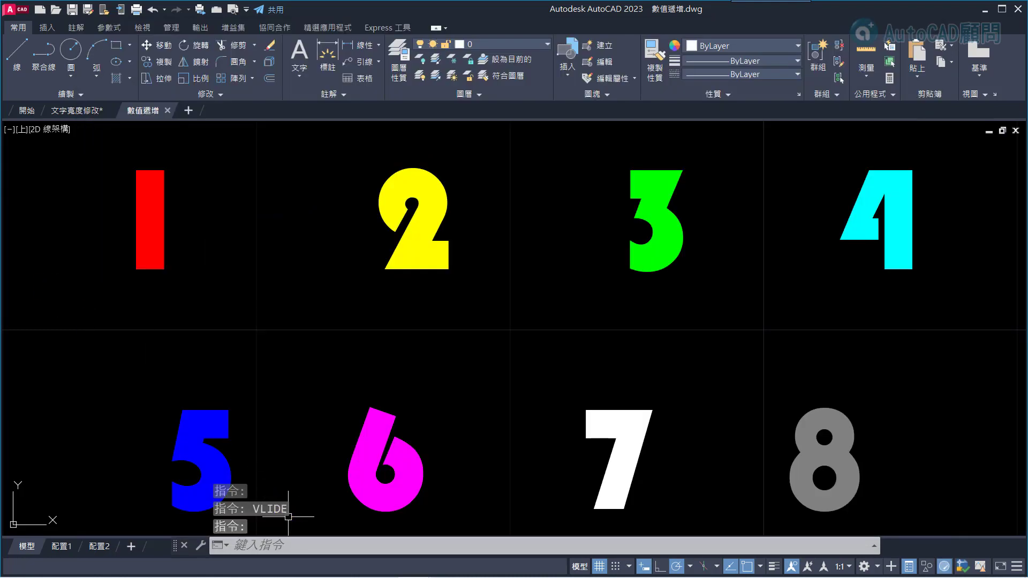
Run INCREMENT-NUMBERS on all eight window-selected numbers, raising each by 1
click(288, 516)
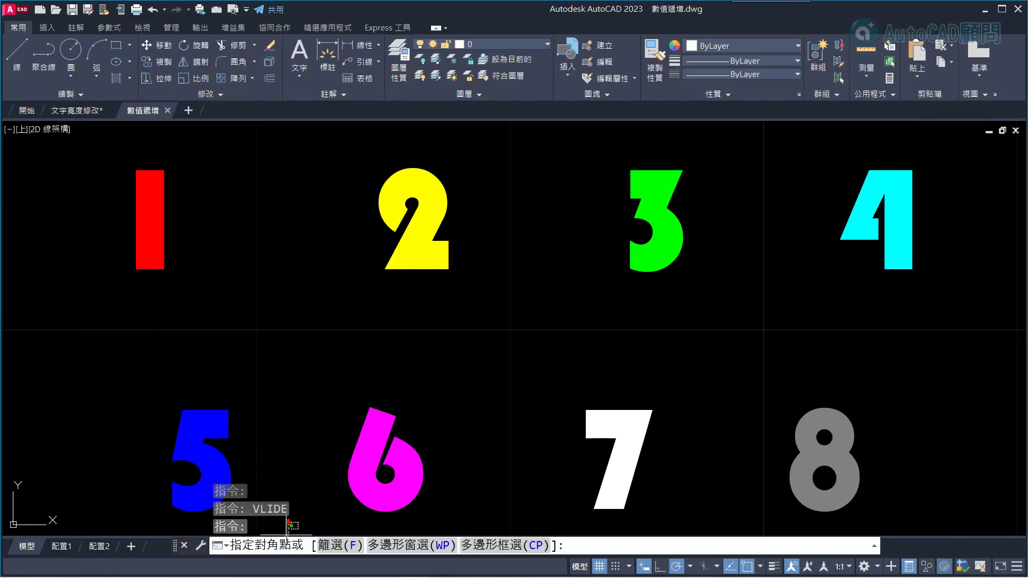
key(Escape)
text(increment-numbers)
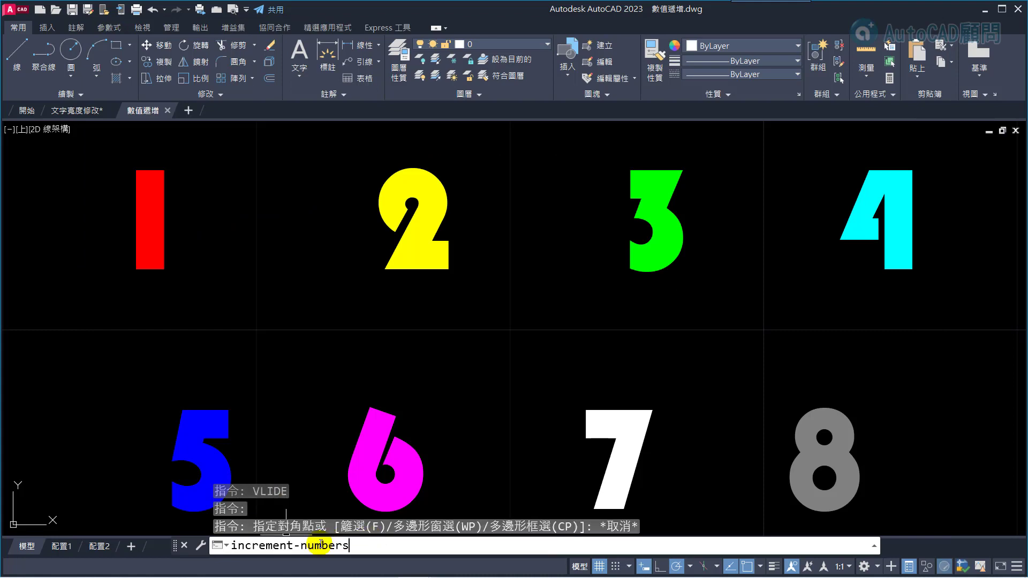
key(Return)
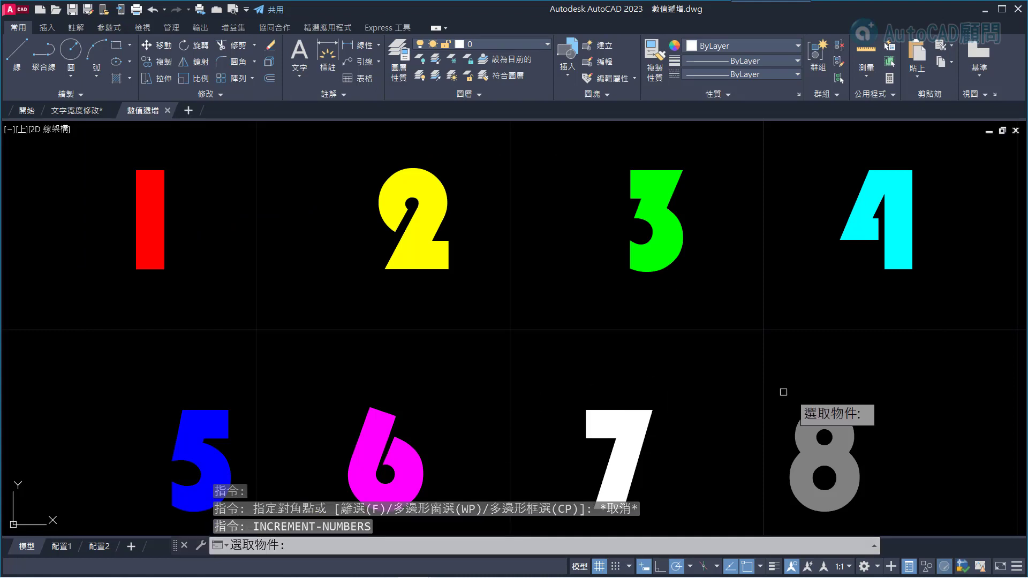
click(920, 495)
click(115, 170)
key(Return)
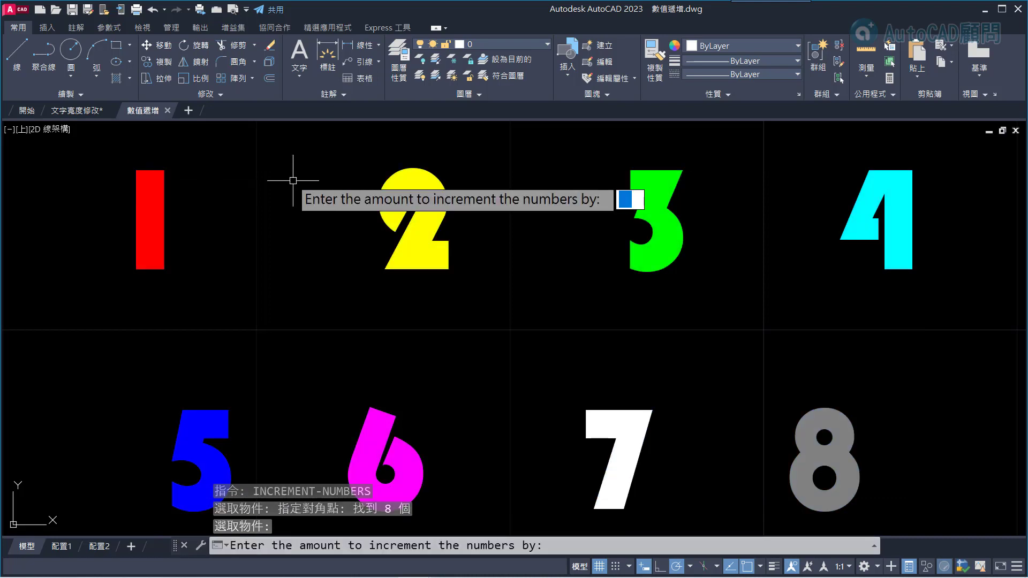
text(1)
key(Return)
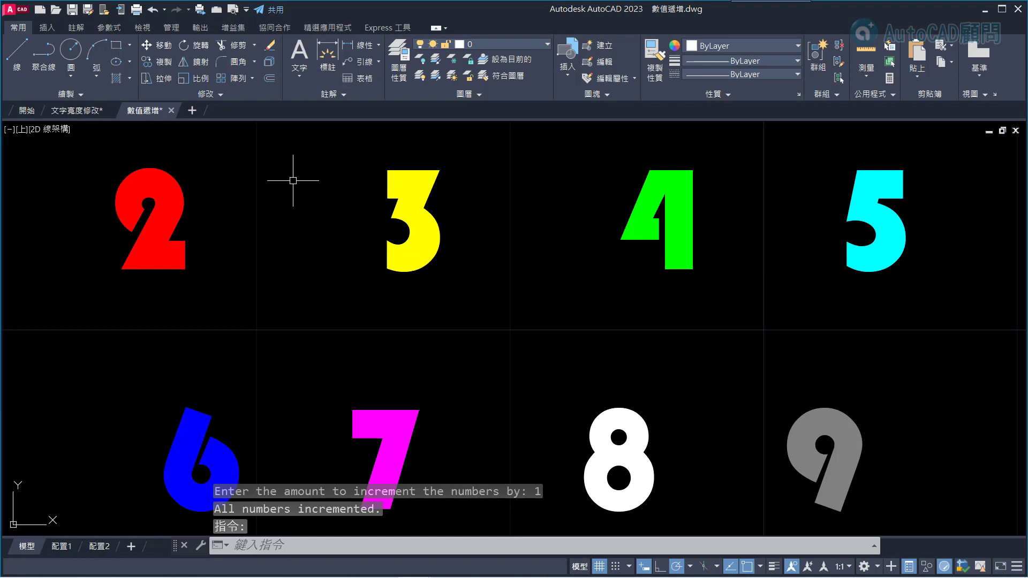
Repeat INCREMENT-NUMBERS on all eight numbers, entering -2, so they read 3–10
key(Return)
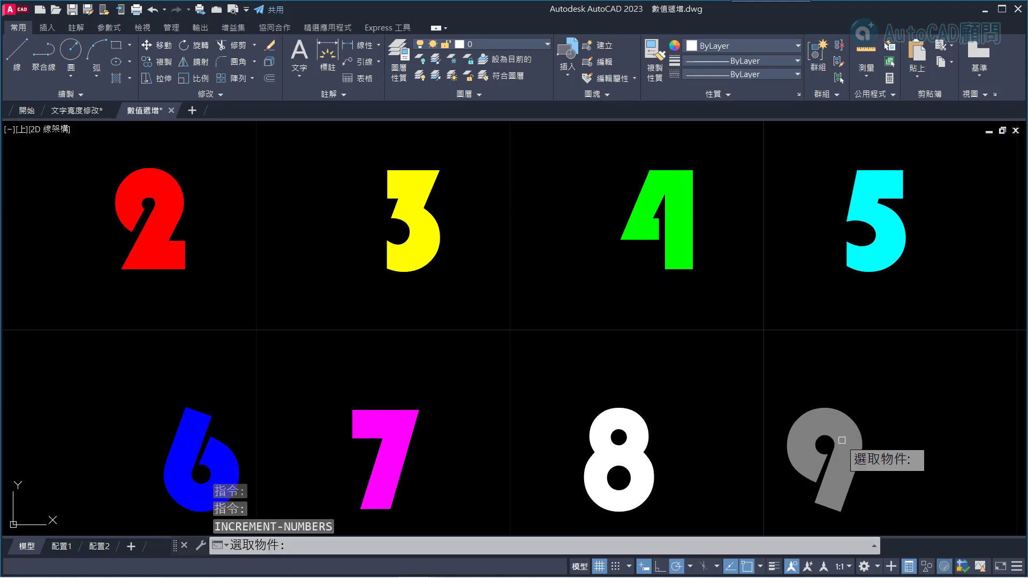
click(883, 474)
click(214, 198)
key(Return)
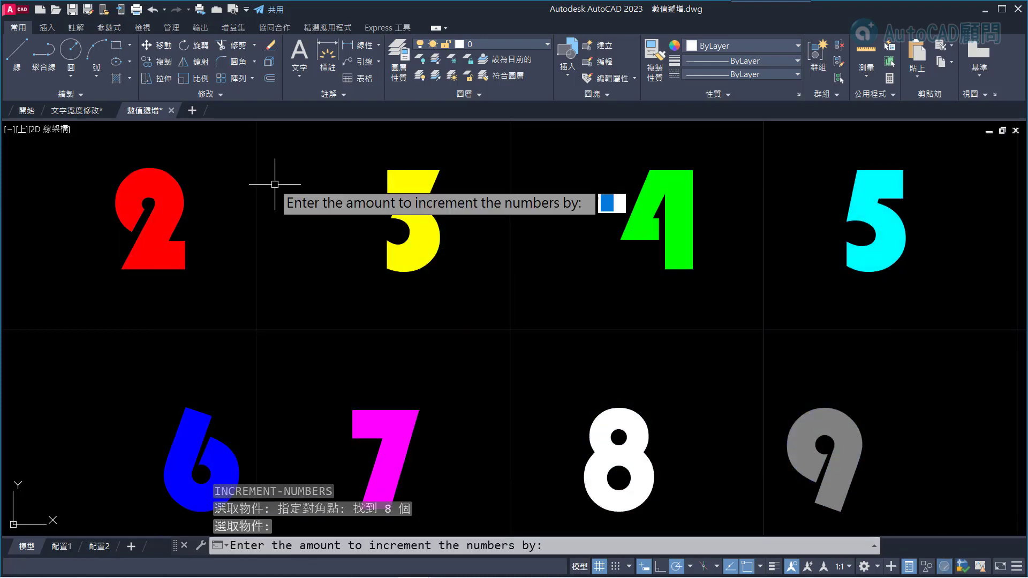
text(-2)
key(Return)
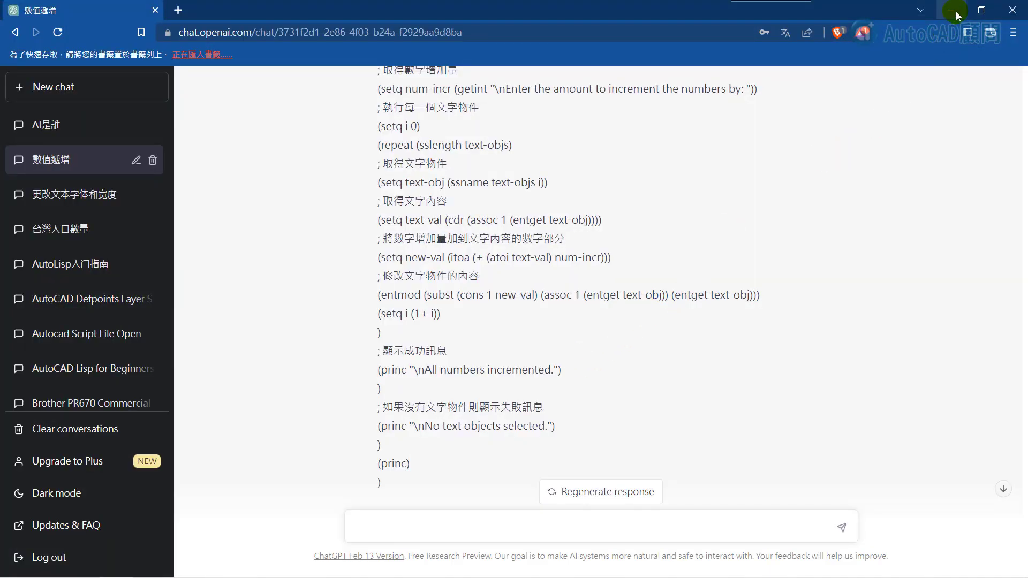
click(951, 10)
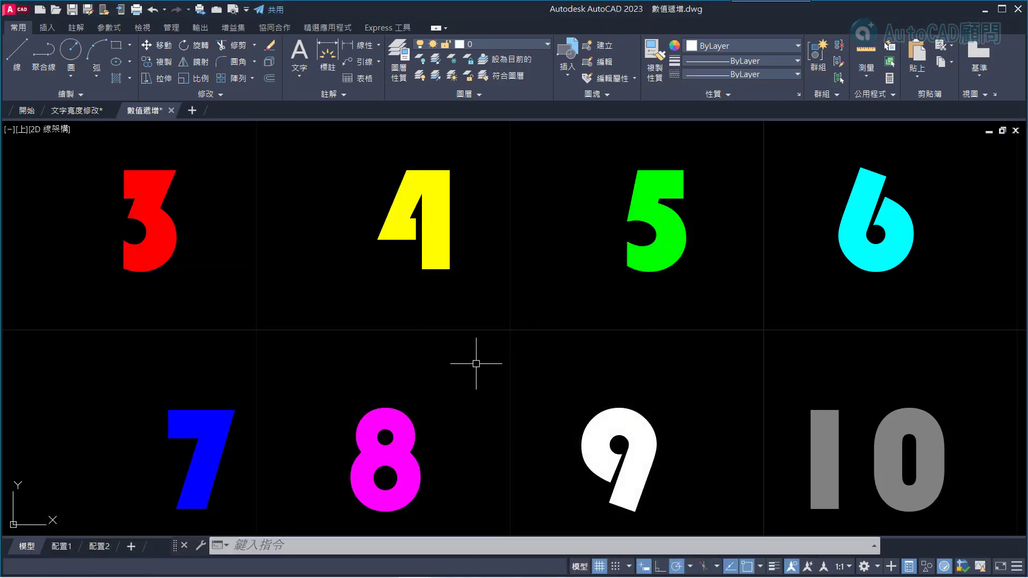